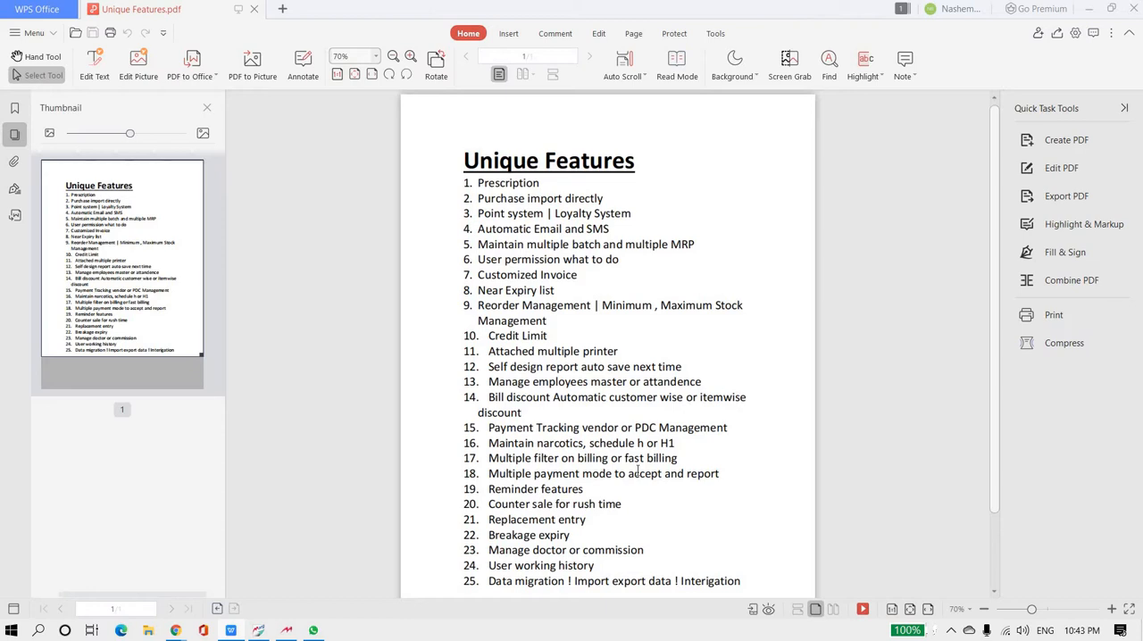
- Switch to Marg ERP 9+ and look at the prescription commands for new and pending prescriptions
{"action": "left_click", "coordinate": [287, 631]}
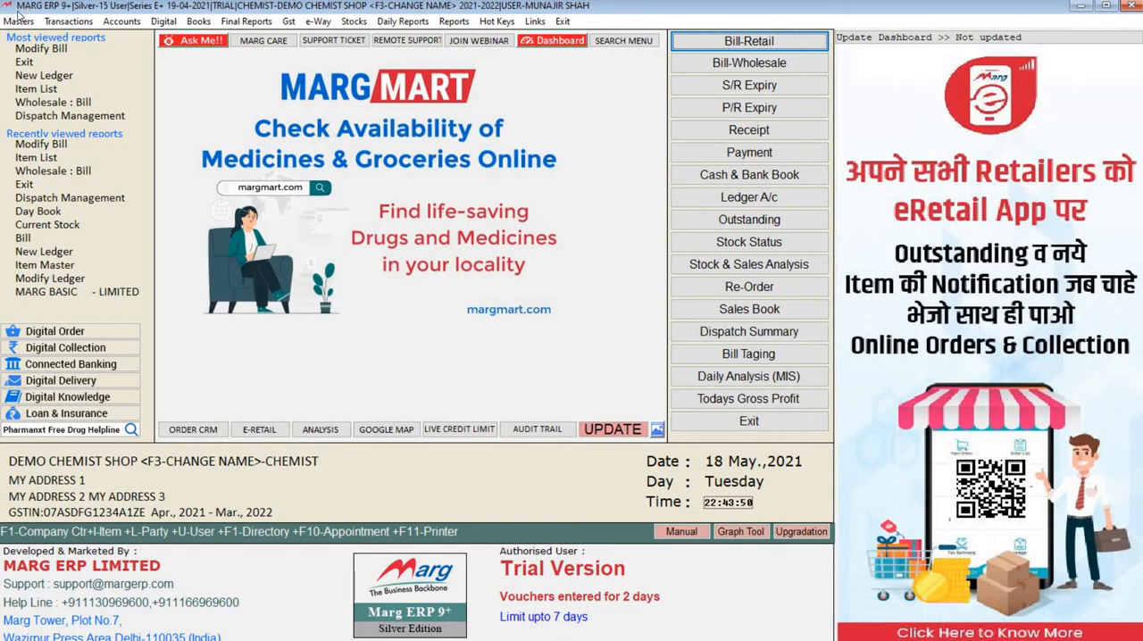
{"action": "left_click", "coordinate": [19, 20]}
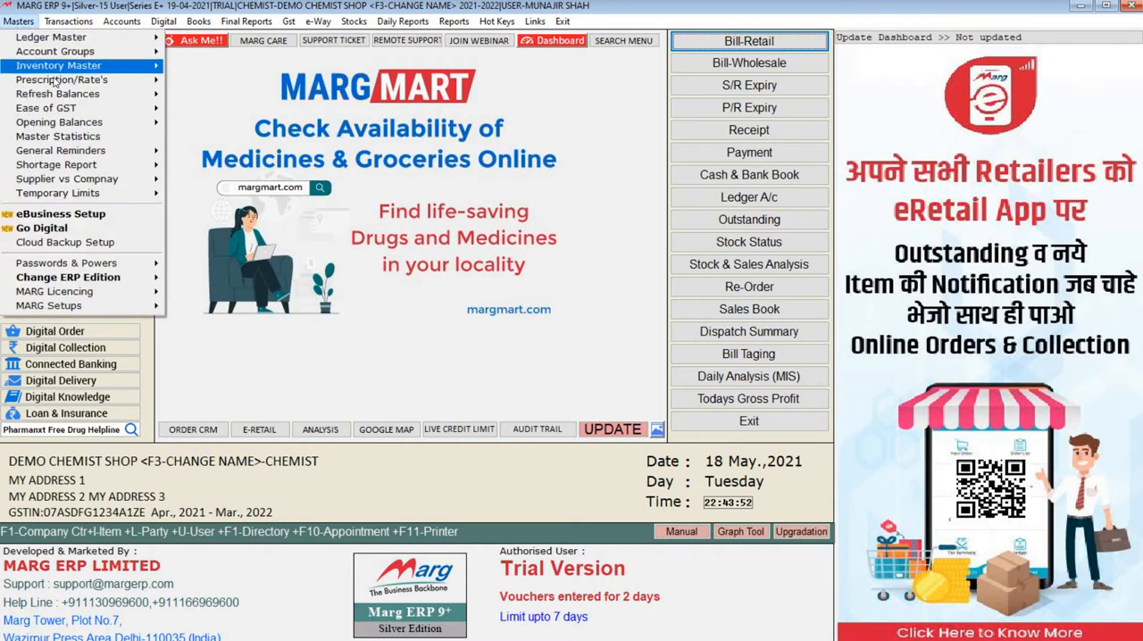
{"action": "mouse_move", "coordinate": [93, 86]}
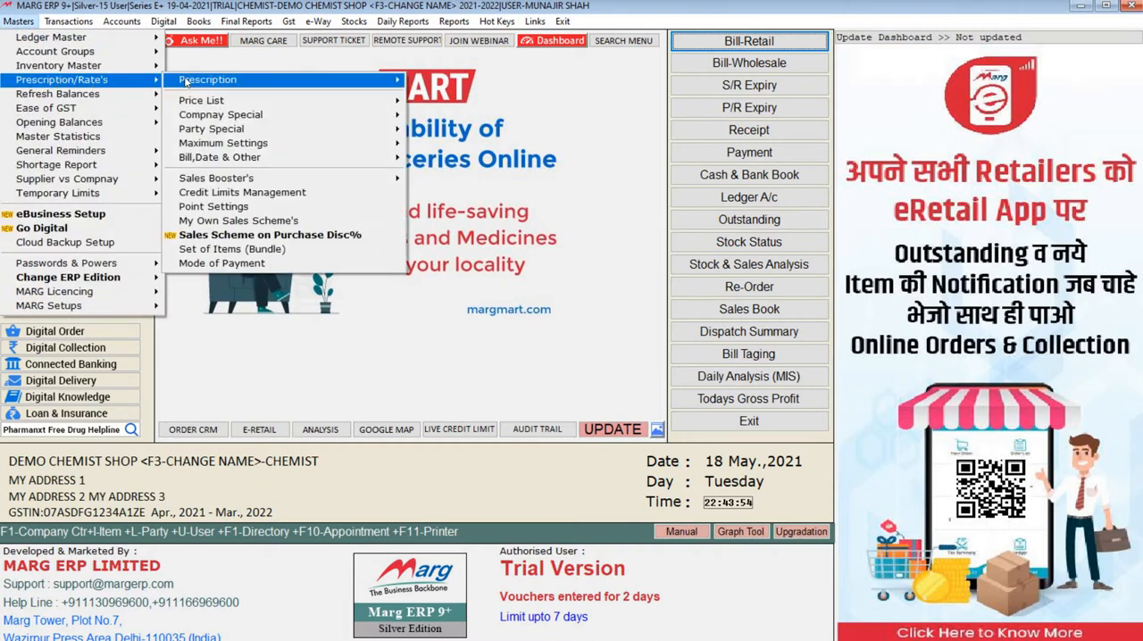
{"action": "mouse_move", "coordinate": [182, 83]}
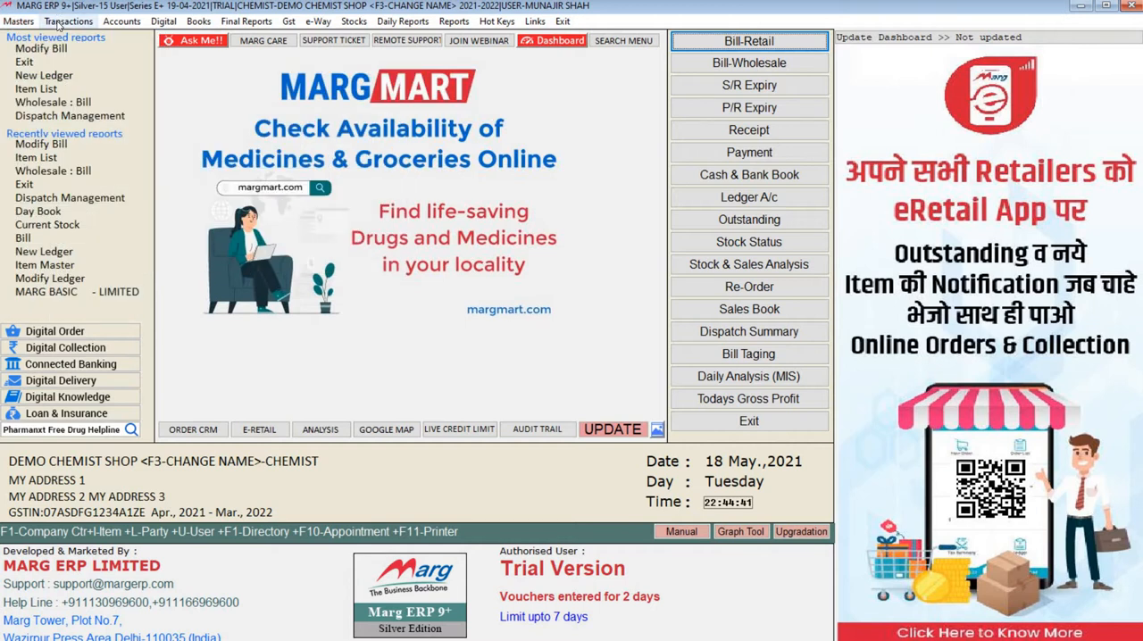
- Look at the available transaction types and the Transaction Import options
{"action": "left_click", "coordinate": [59, 25]}
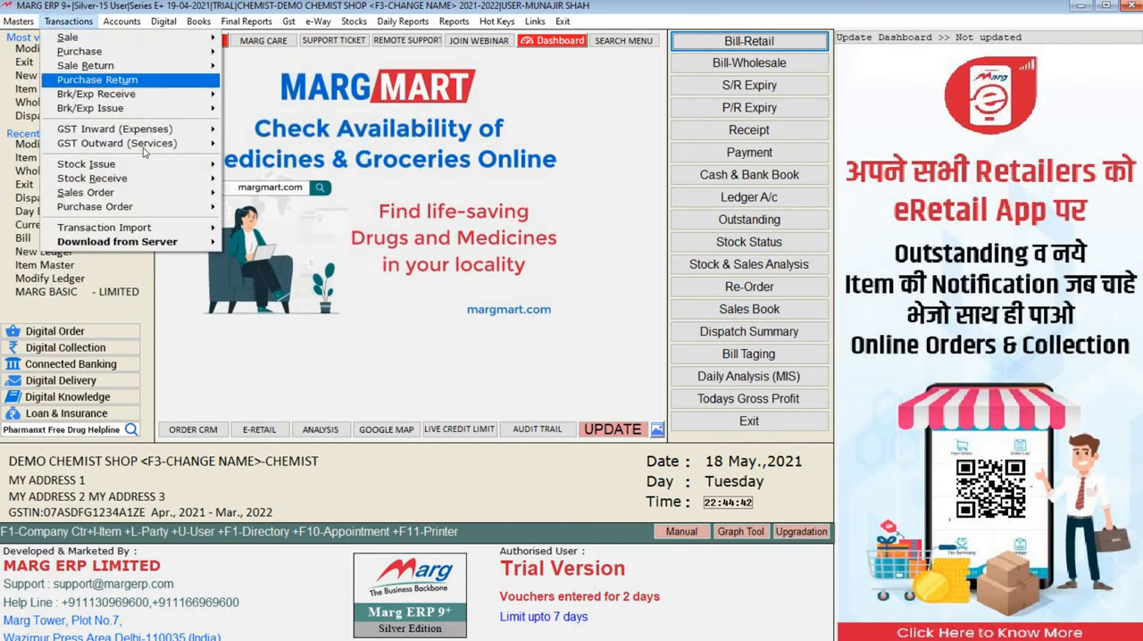
{"action": "mouse_move", "coordinate": [191, 229]}
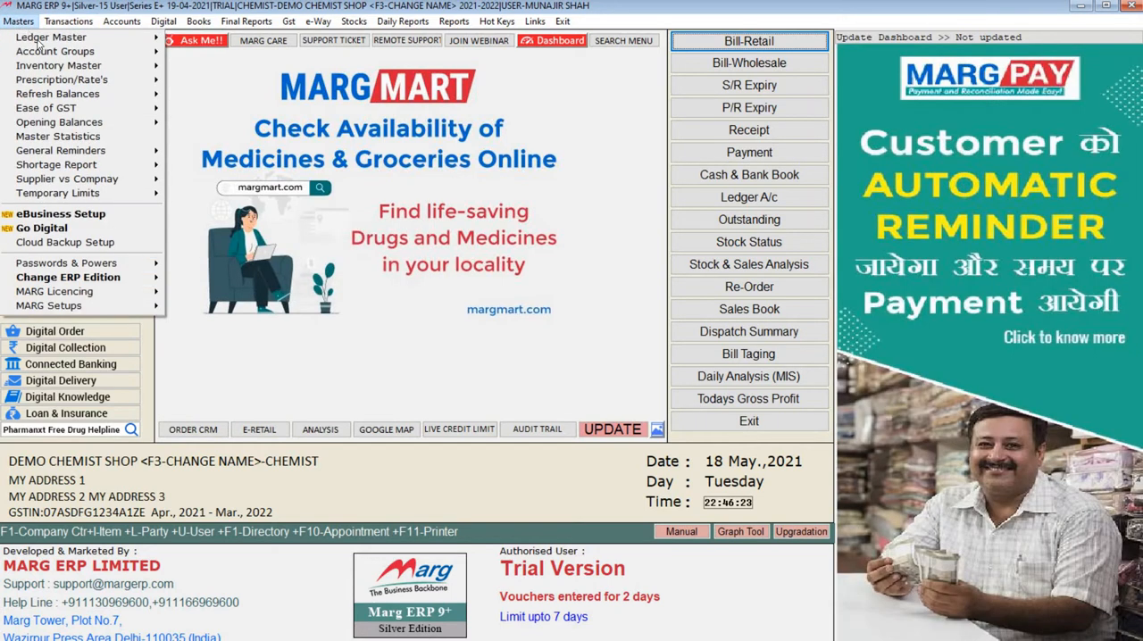
- Open the Point Settings and go through every field, down to the per-point cash value for discount, then leave the form
{"action": "mouse_move", "coordinate": [112, 80]}
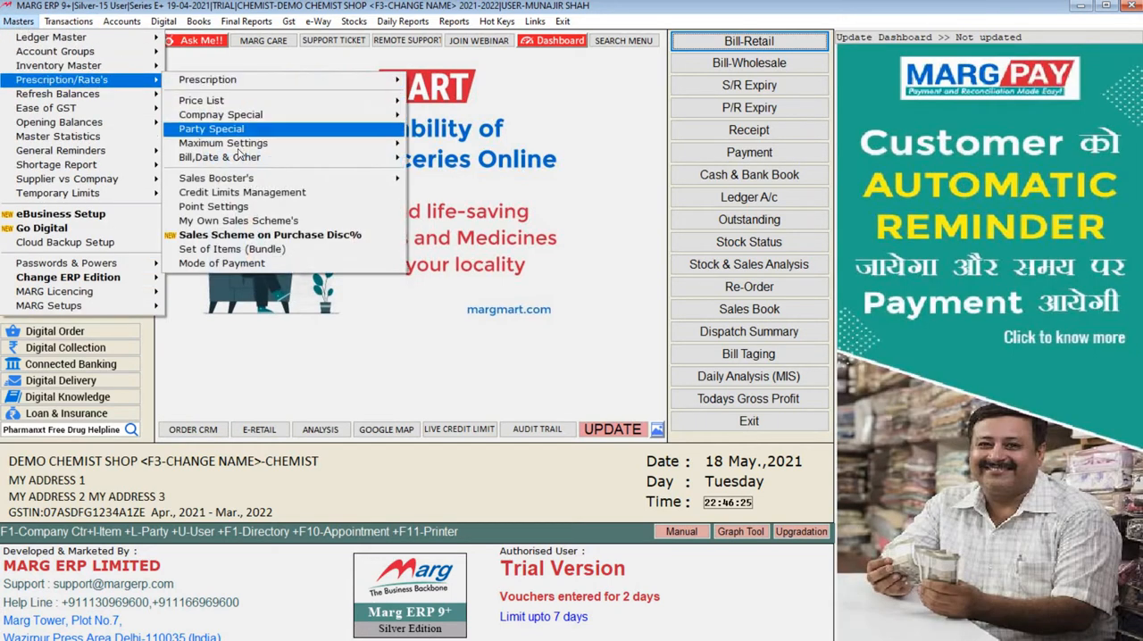
{"action": "left_click", "coordinate": [223, 207]}
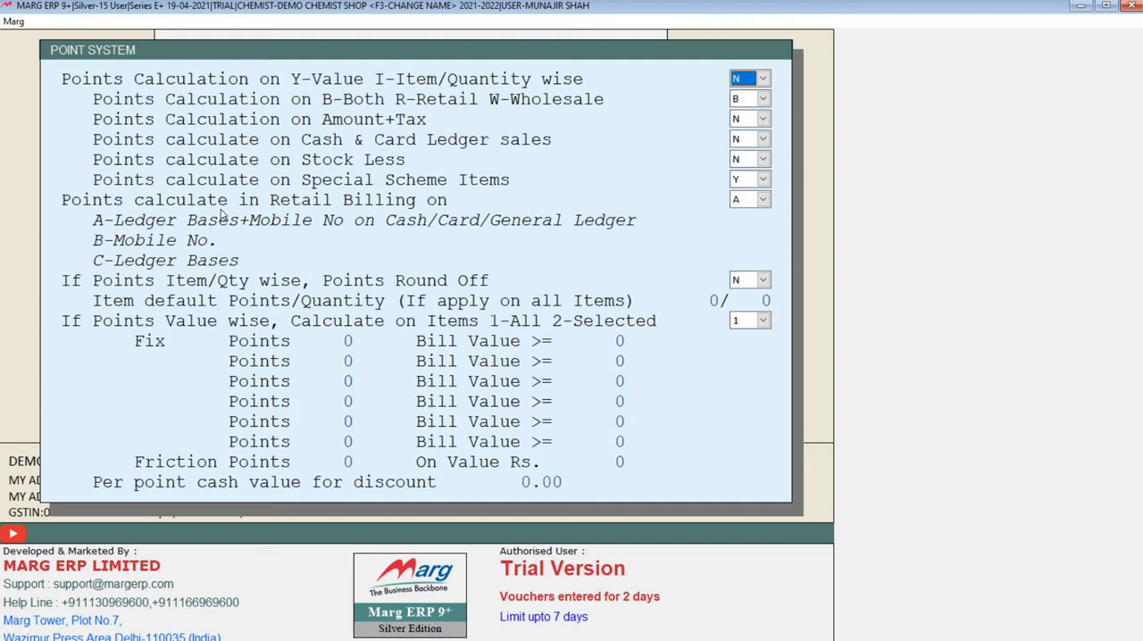
{"action": "key", "text": "Return"}
{"action": "key", "text": "Return"}
{"action": "key", "text": "Return"}
{"action": "key", "text": "Return"}
{"action": "key", "text": "Return"}
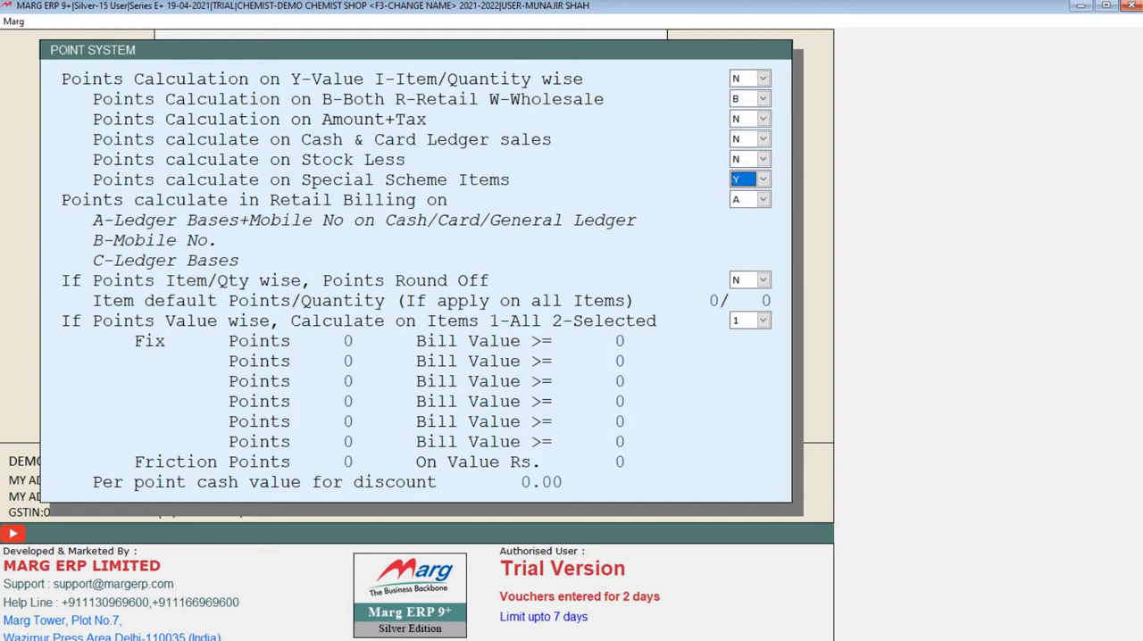
{"action": "key", "text": "Return"}
{"action": "key", "text": "Return"}
{"action": "key", "text": "Return"}
{"action": "key", "text": "Return"}
{"action": "key", "text": "Return"}
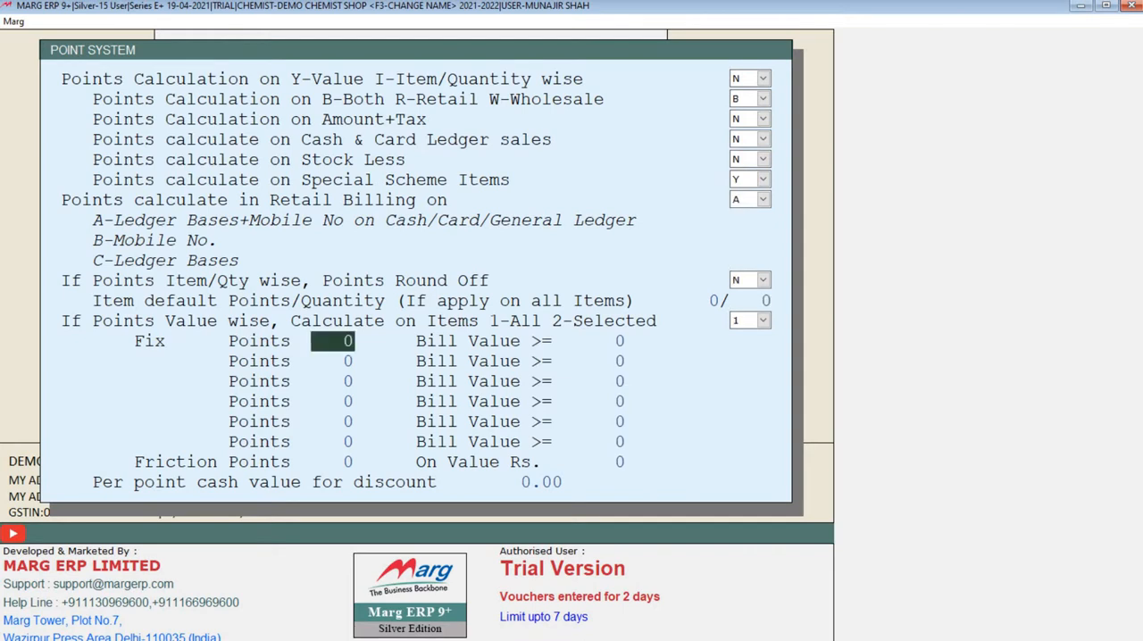
{"action": "key", "text": "Return"}
{"action": "key", "text": "Return"}
{"action": "key", "text": "Return"}
{"action": "key", "text": "Return"}
{"action": "key", "text": "Return"}
{"action": "key", "text": "Return"}
{"action": "key", "text": "Return"}
{"action": "key", "text": "Return"}
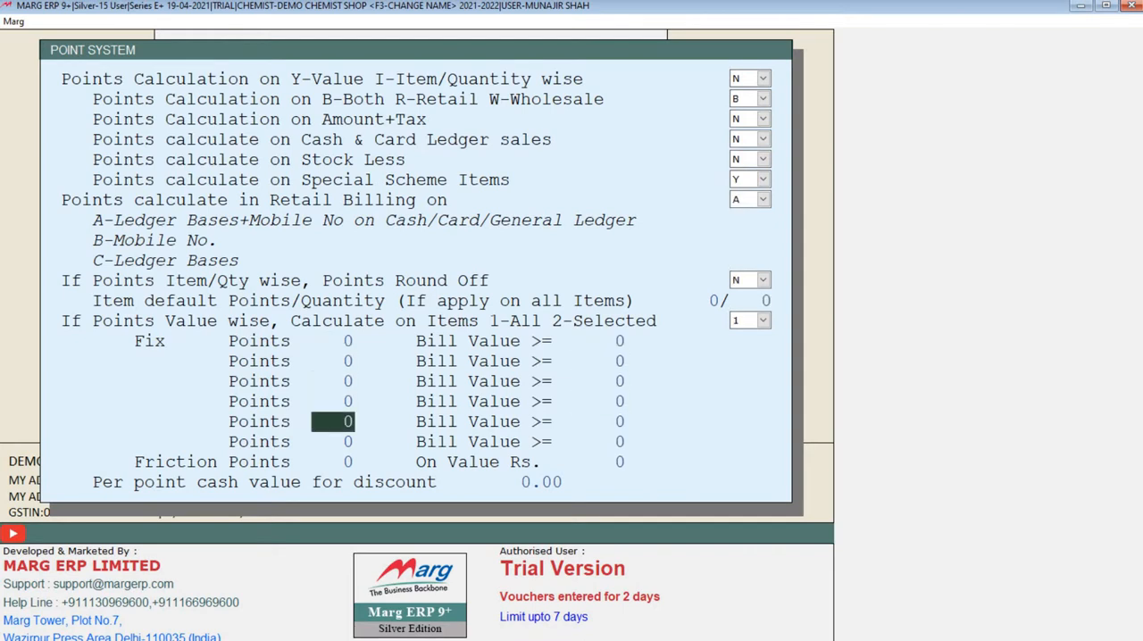
{"action": "key", "text": "Return"}
{"action": "key", "text": "Return"}
{"action": "key", "text": "Return"}
{"action": "key", "text": "Return"}
{"action": "key", "text": "Return"}
{"action": "key", "text": "Return"}
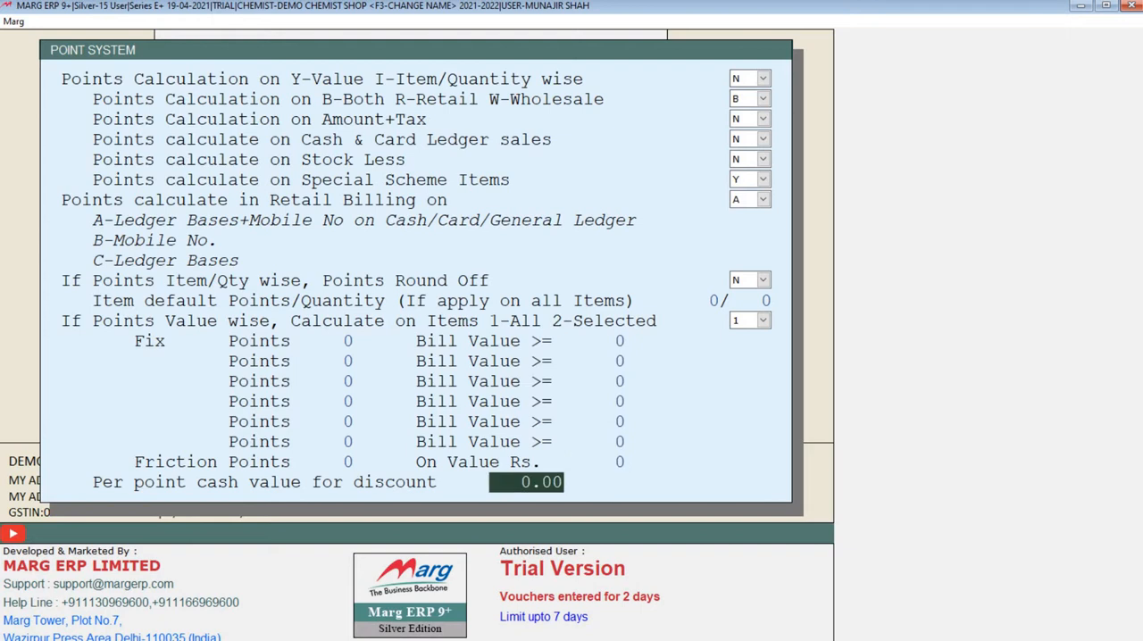
{"action": "key", "text": "Return"}
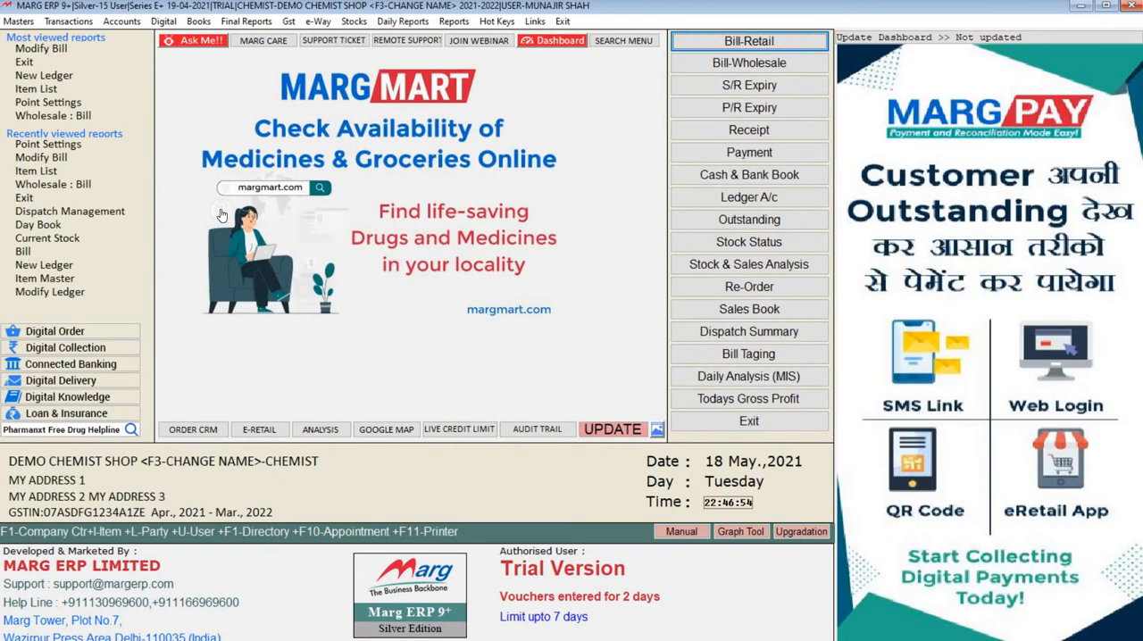
- Open the Control Room, locate the E-Mail/WhatsApp Setup and SMS Setup entries, and exit with changes saved
{"action": "left_click", "coordinate": [78, 23]}
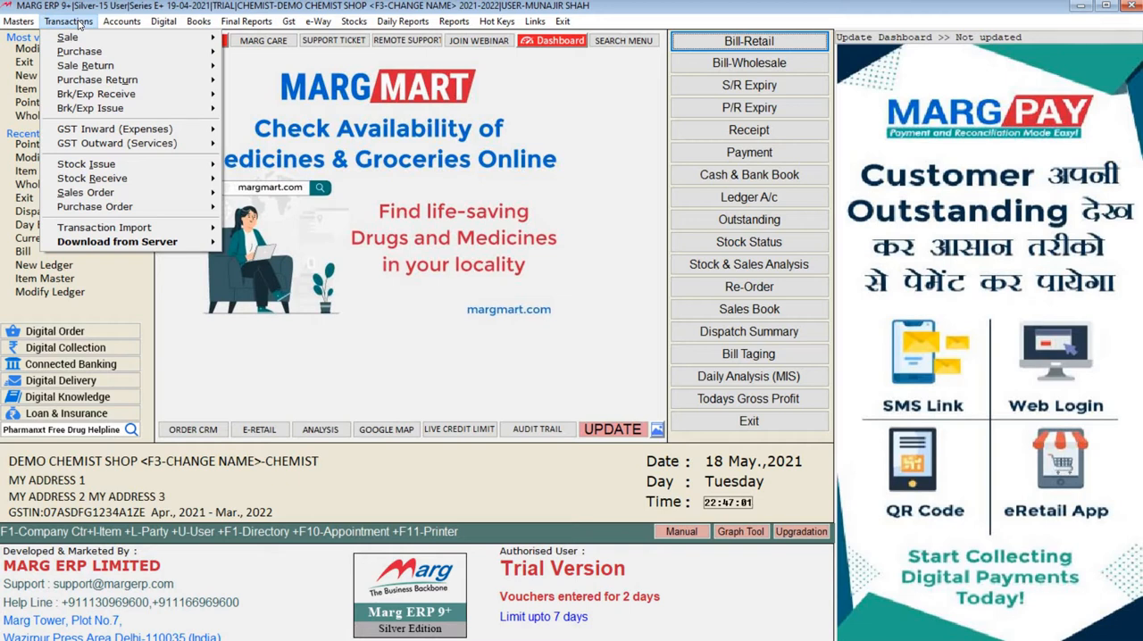
{"action": "mouse_move", "coordinate": [32, 22]}
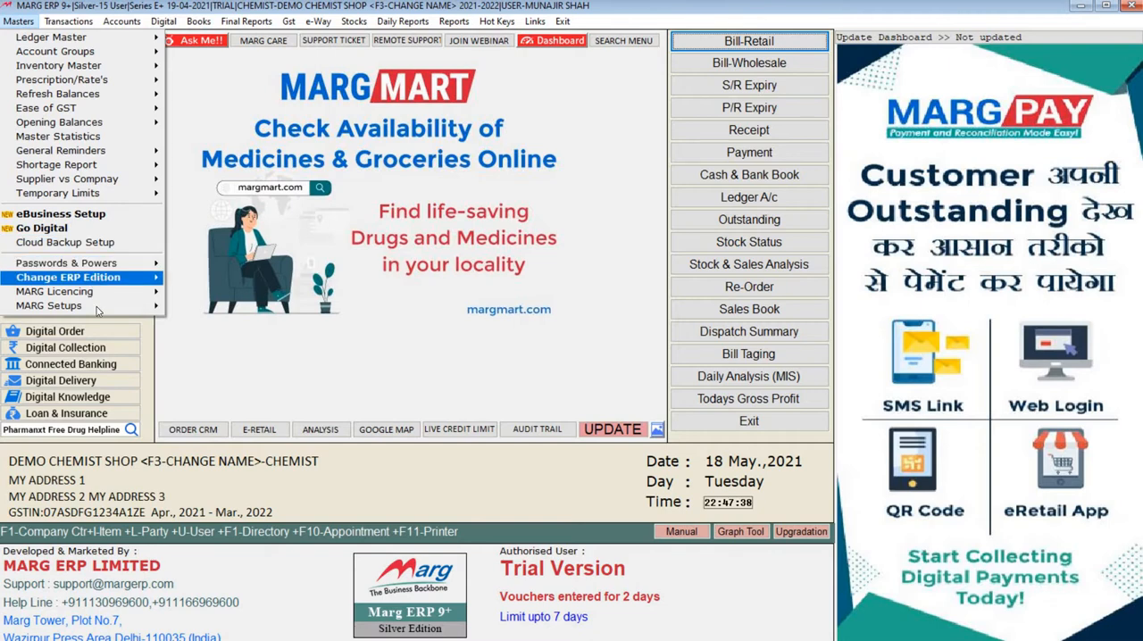
{"action": "mouse_move", "coordinate": [98, 310]}
{"action": "left_click", "coordinate": [192, 305]}
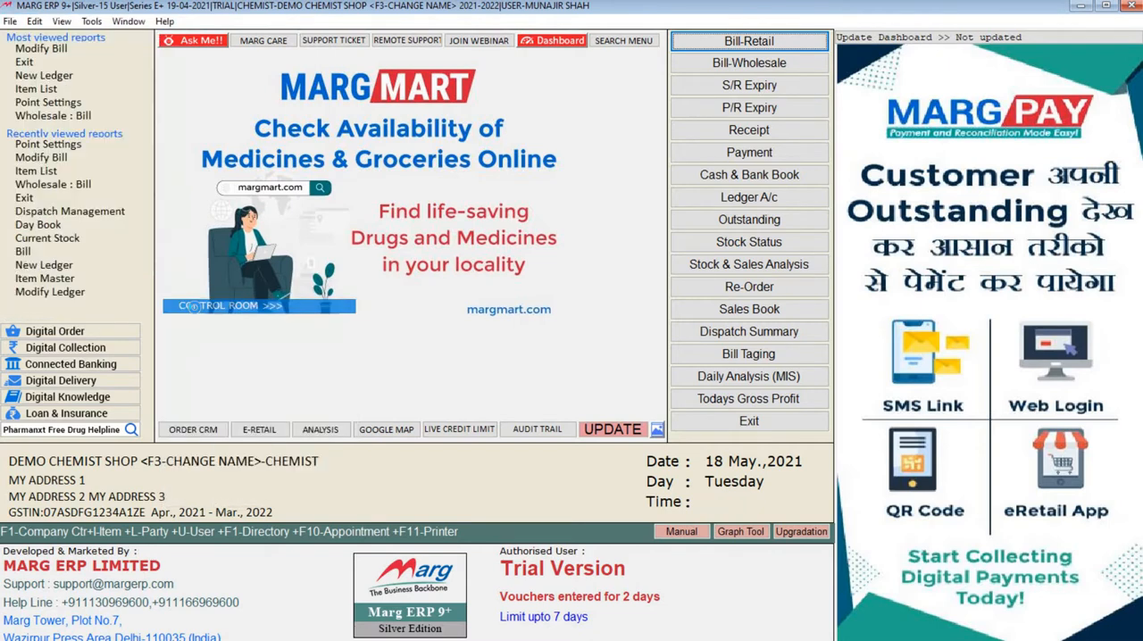
{"action": "key", "text": "Down"}
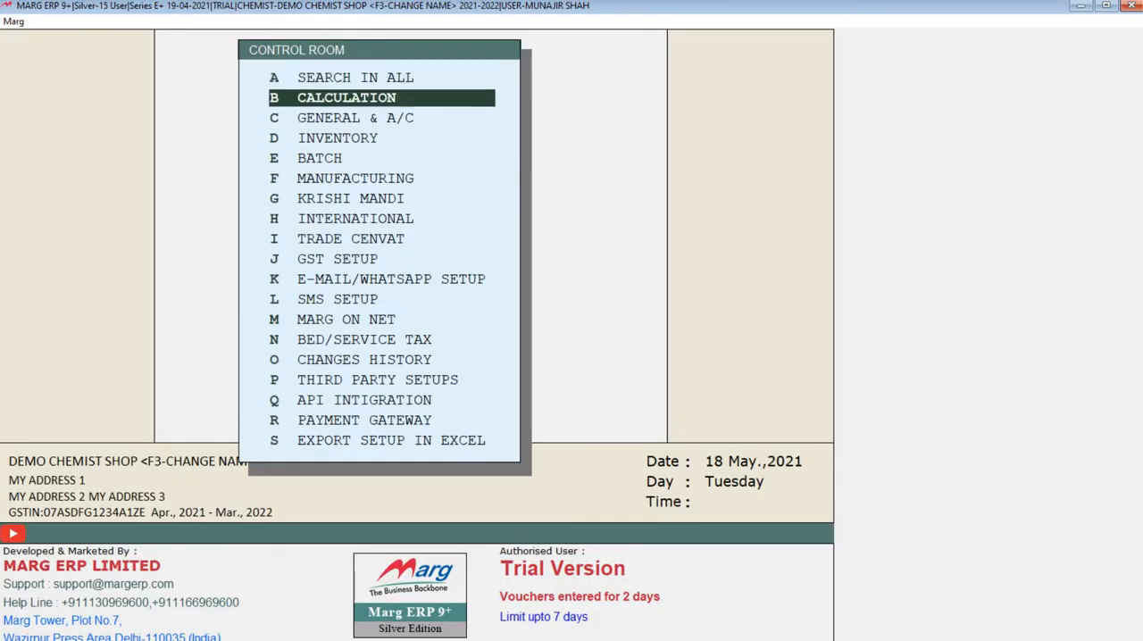
{"action": "key", "text": "Down"}
{"action": "key", "text": "Down"}
{"action": "key", "text": "Down"}
{"action": "key", "text": "Down"}
{"action": "key", "text": "Down"}
{"action": "key", "text": "Down"}
{"action": "key", "text": "Down"}
{"action": "key", "text": "Down"}
{"action": "key", "text": "Down"}
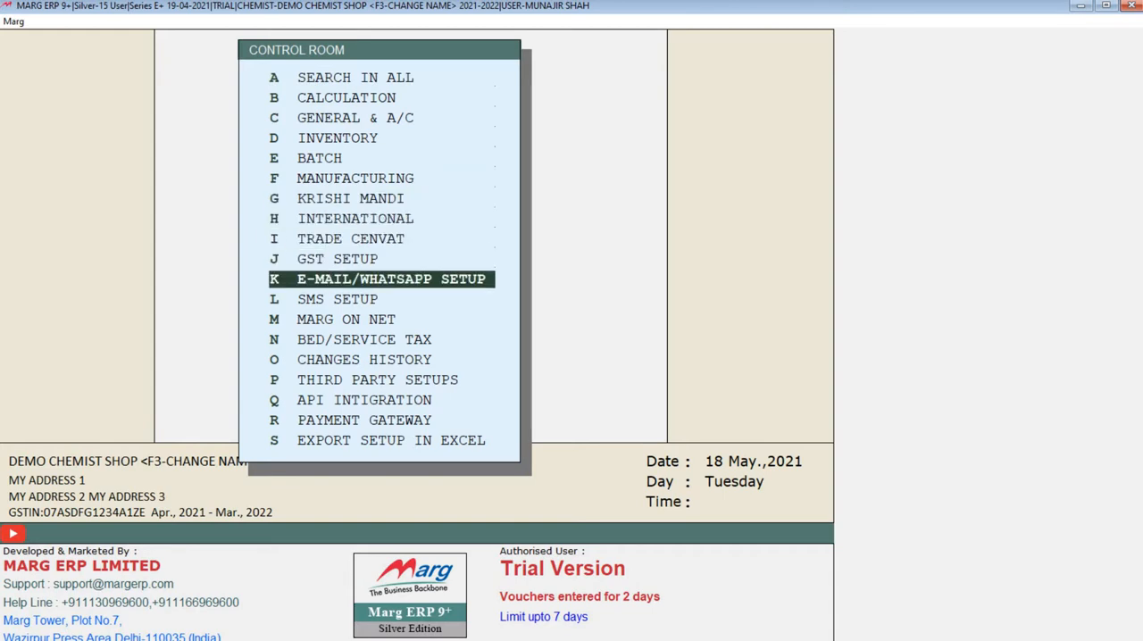
{"action": "key", "text": "Down"}
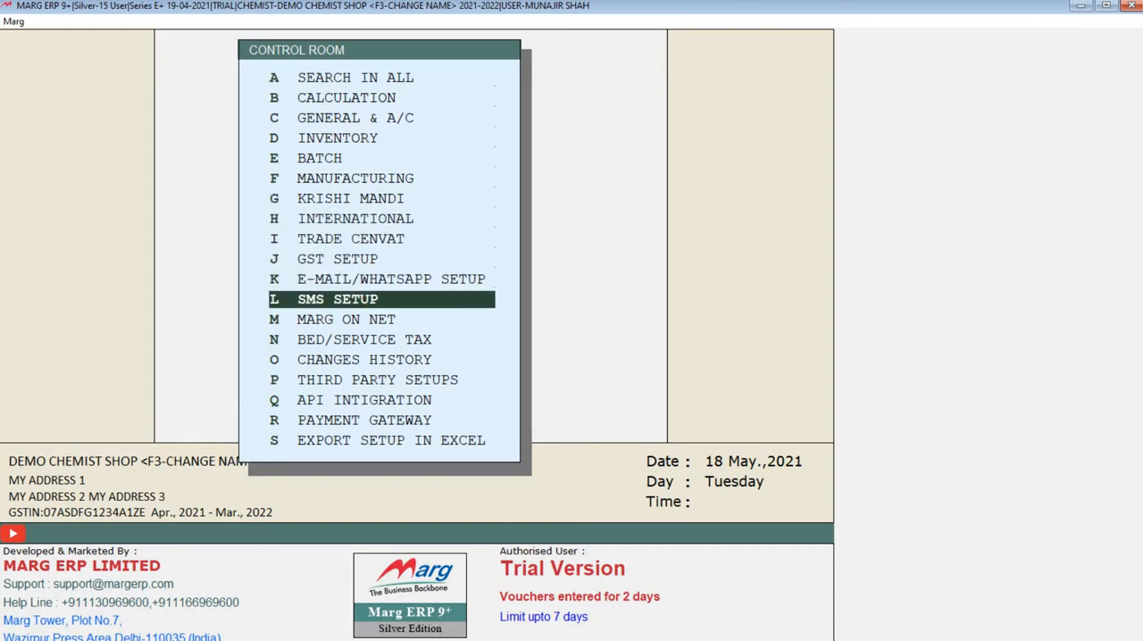
{"action": "key", "text": "Up"}
{"action": "key", "text": "Down"}
{"action": "key", "text": "Up"}
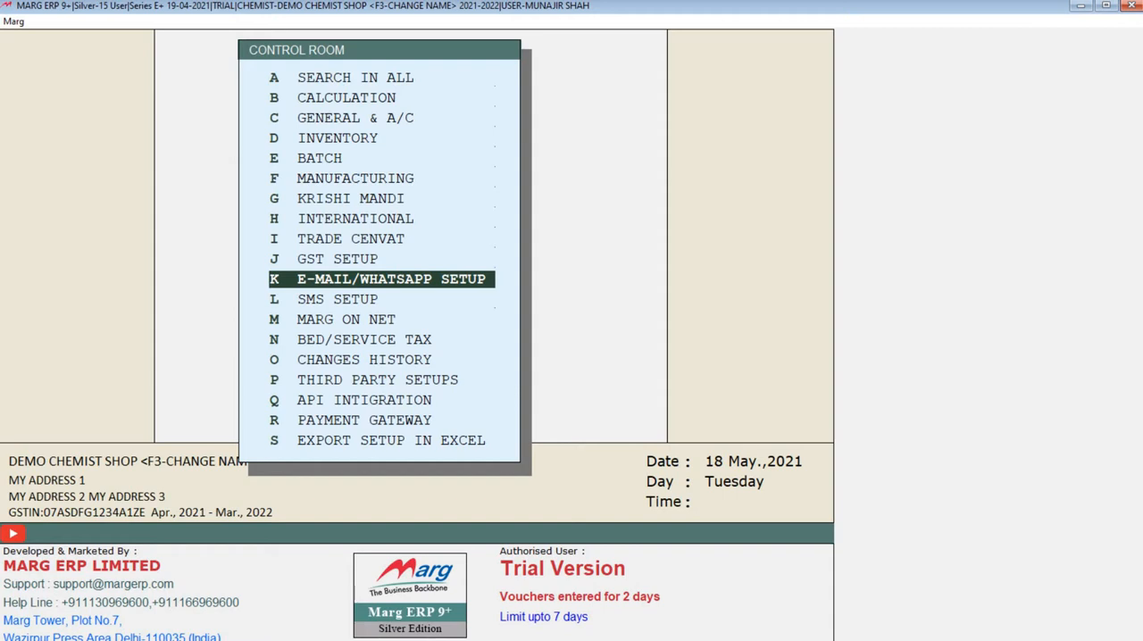
{"action": "key", "text": "Escape"}
{"action": "key", "text": "Right"}
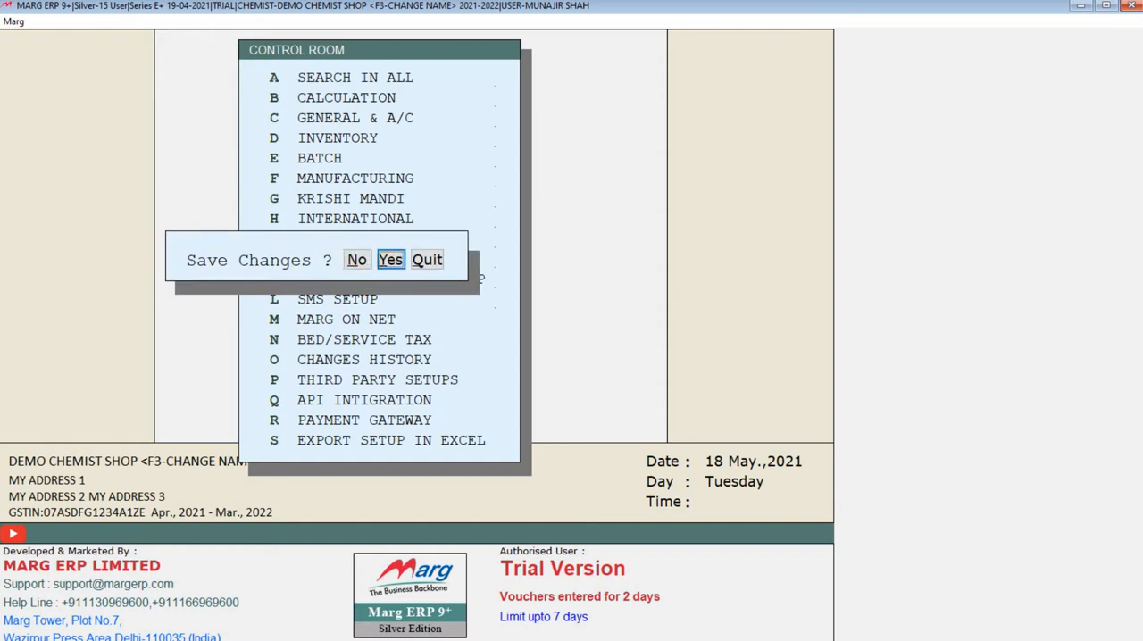
{"action": "key", "text": "Return"}
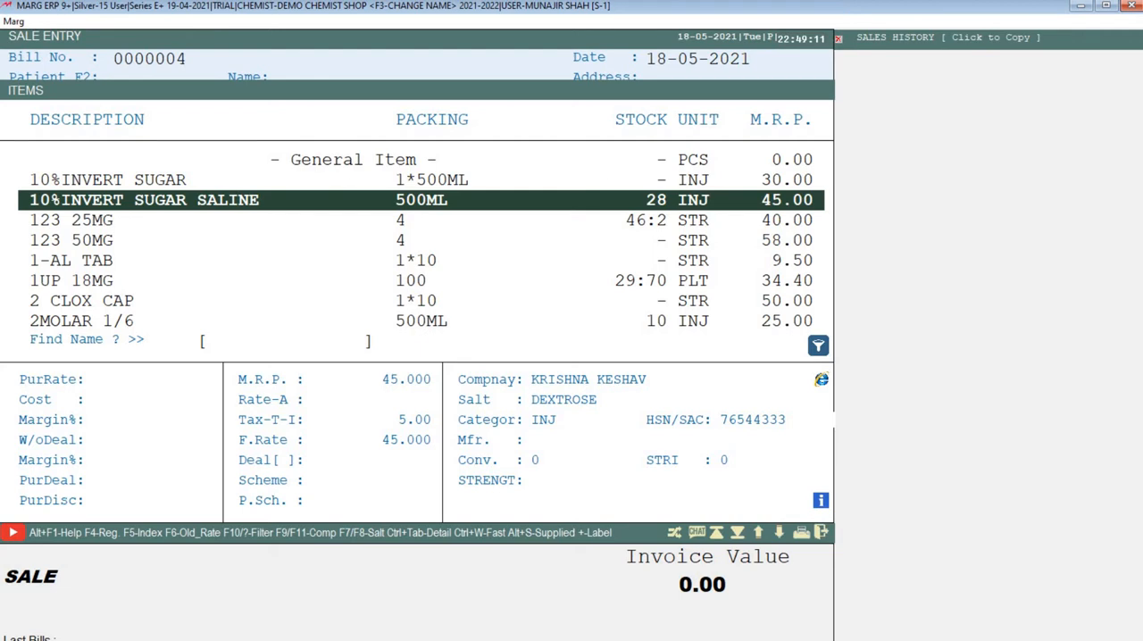
- List the batches of 10%INVERT SUGAR SALINE in the sale entry and compare batches 123456 and 76522
{"action": "key", "text": "Return"}
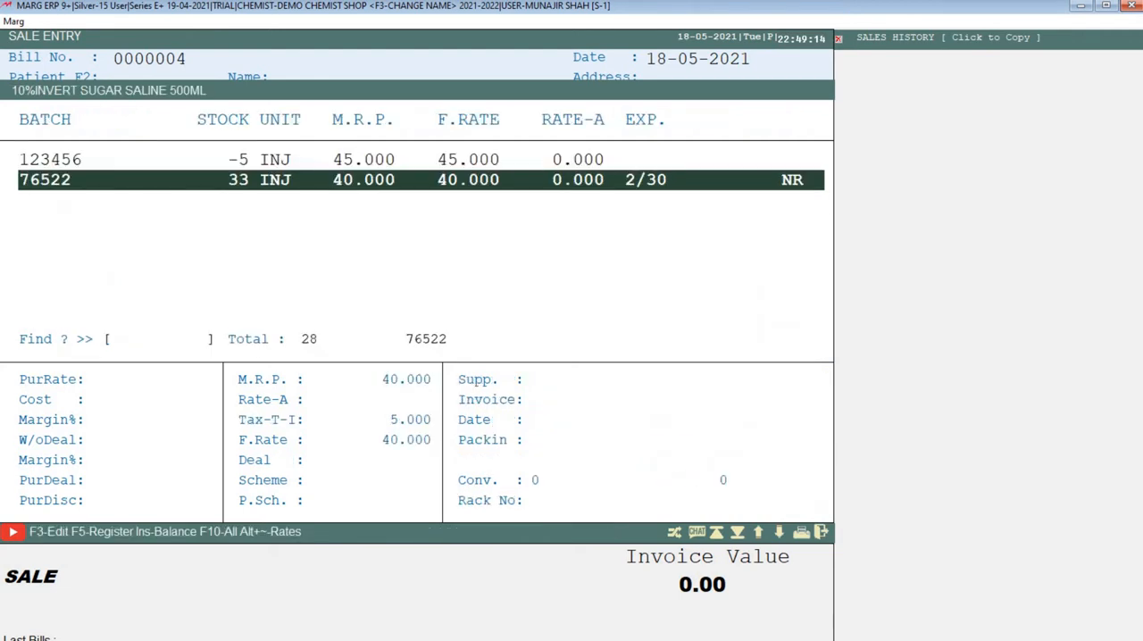
{"action": "key", "text": "Up"}
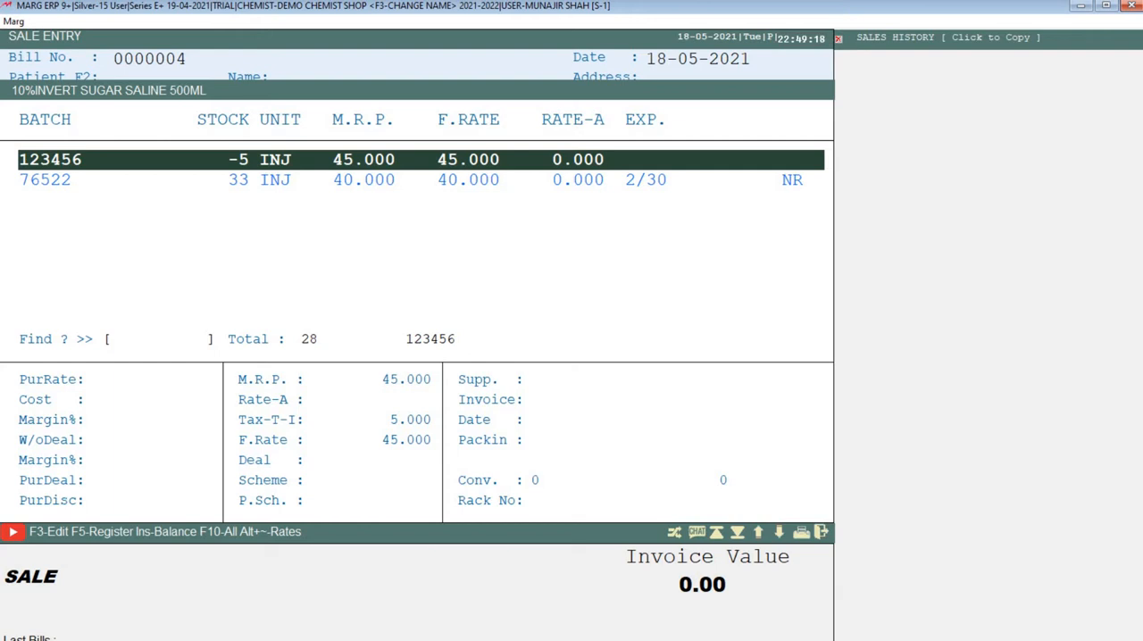
{"action": "key", "text": "Down"}
{"action": "key", "text": "Up"}
{"action": "key", "text": "Down"}
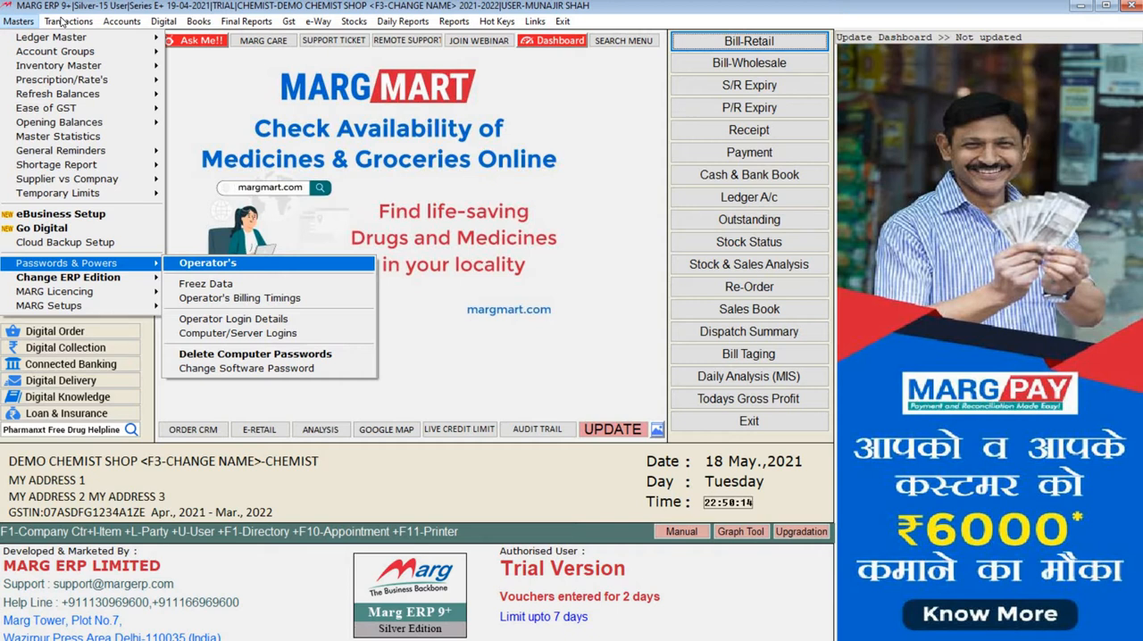
- Open the operator's powers for NOTREQUIRED, look over the permission categories, save, and quit the Password & Authority window
{"action": "key", "text": "Down"}
{"action": "key", "text": "Down"}
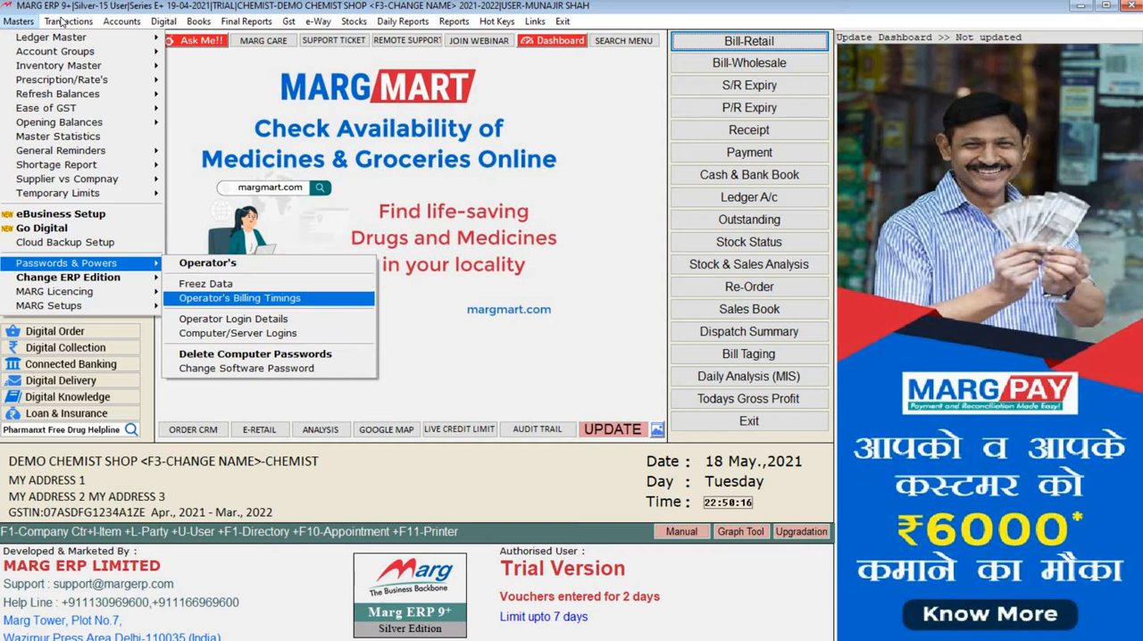
{"action": "key", "text": "Up"}
{"action": "key", "text": "Up"}
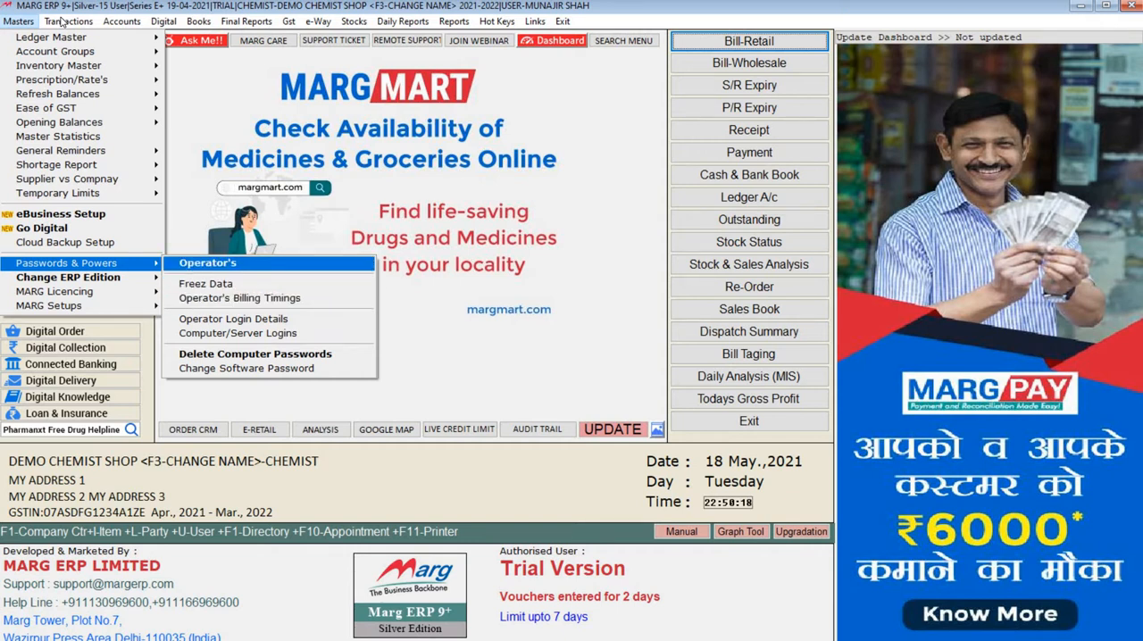
{"action": "key", "text": "Return"}
{"action": "key", "text": "Return"}
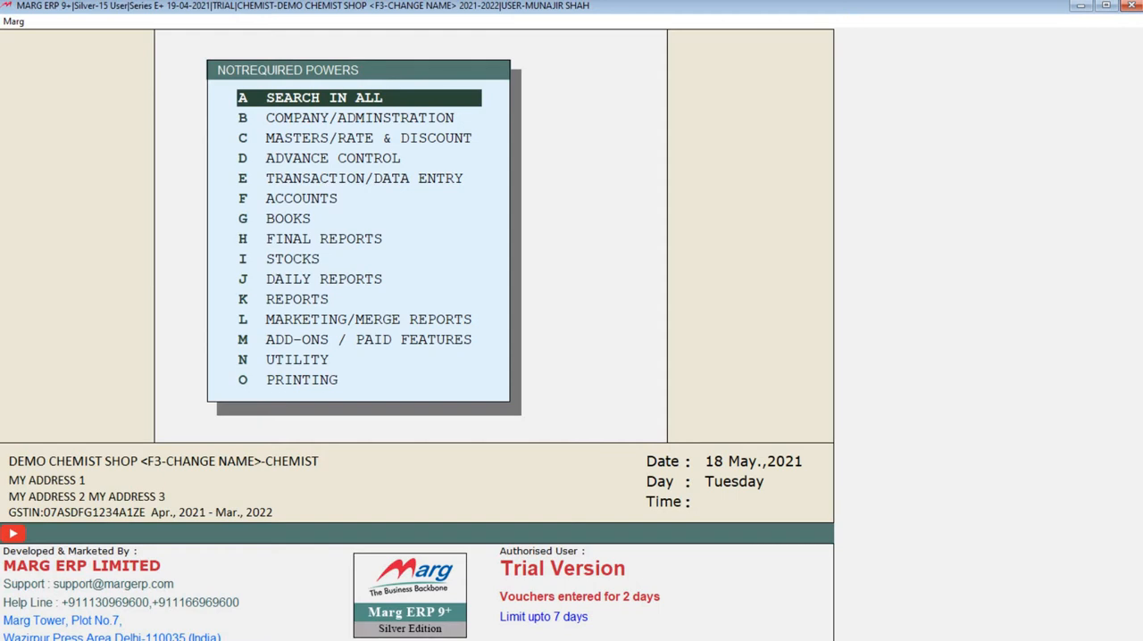
{"action": "key", "text": "Escape"}
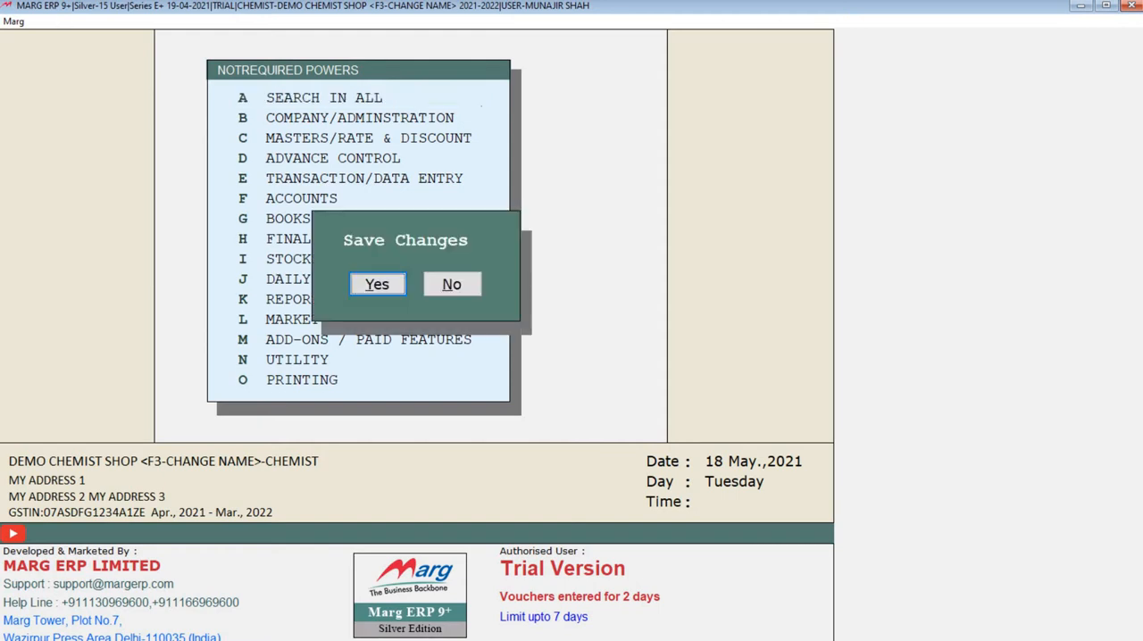
{"action": "key", "text": "Return"}
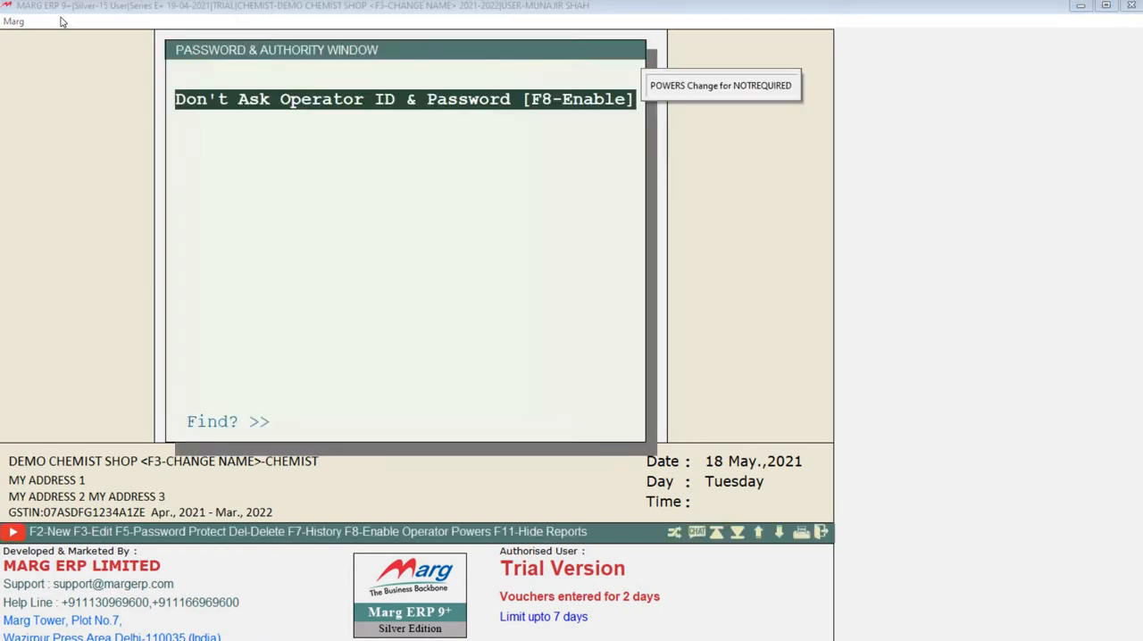
{"action": "key", "text": "Escape"}
{"action": "key", "text": "Right"}
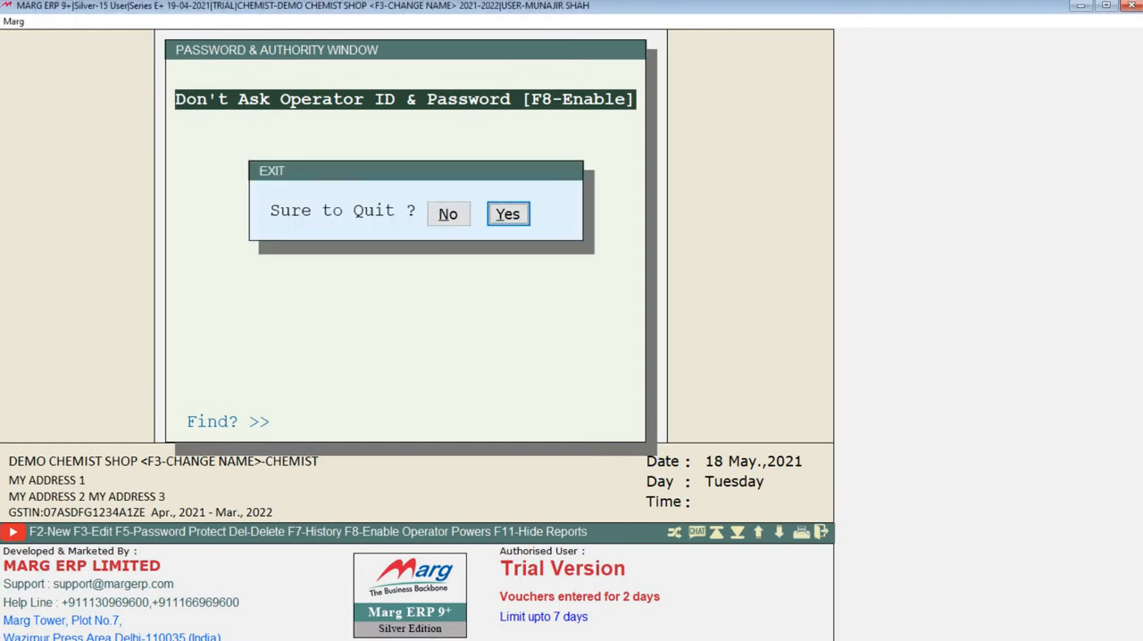
{"action": "key", "text": "Return"}
- Look over the layout of the GST invoice in the print preview
{"action": "left_click", "coordinate": [454, 21]}
{"action": "mouse_move", "coordinate": [500, 100]}
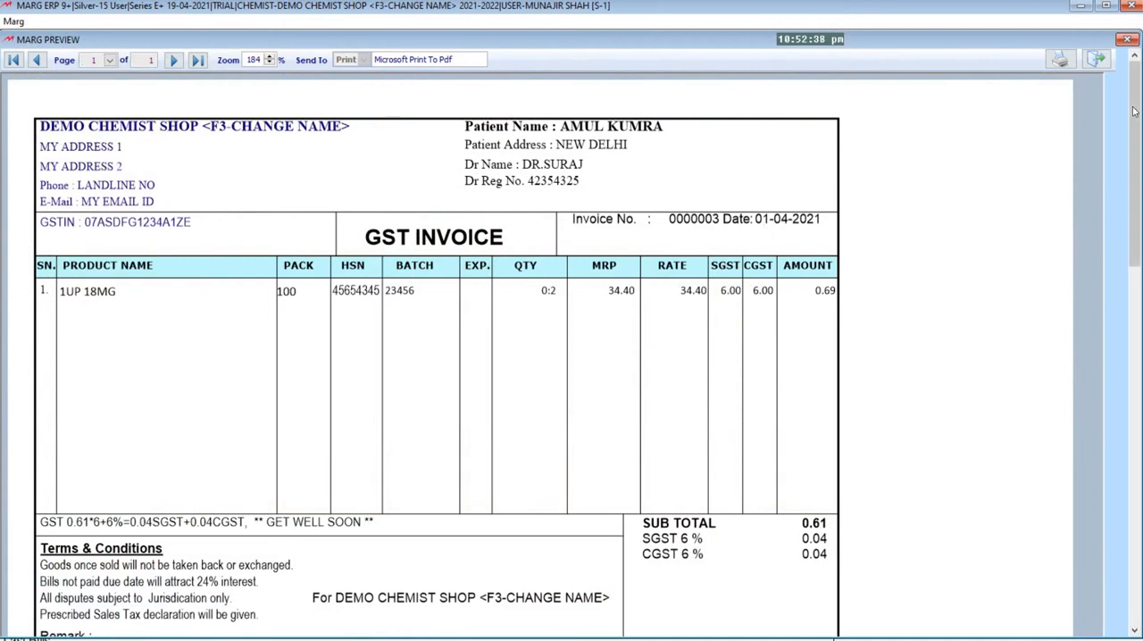
{"action": "left_click_drag", "start_coordinate": [1134, 166], "coordinate": [1113, 122]}
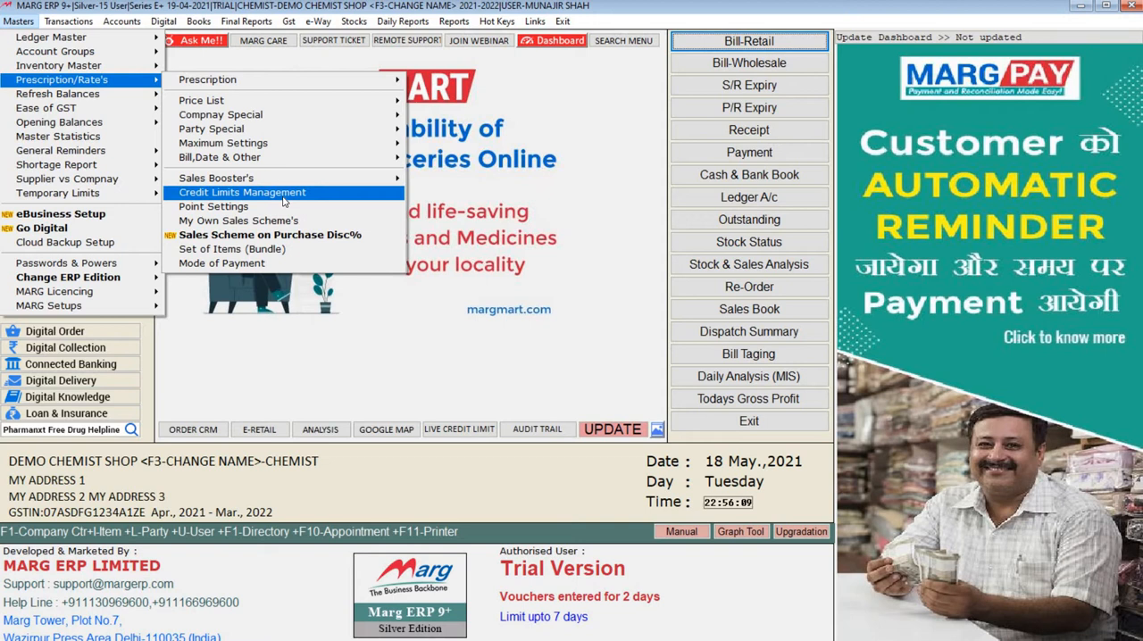
- Open Credit Limits Management from the prescription and rates settings
{"action": "left_click", "coordinate": [283, 199]}
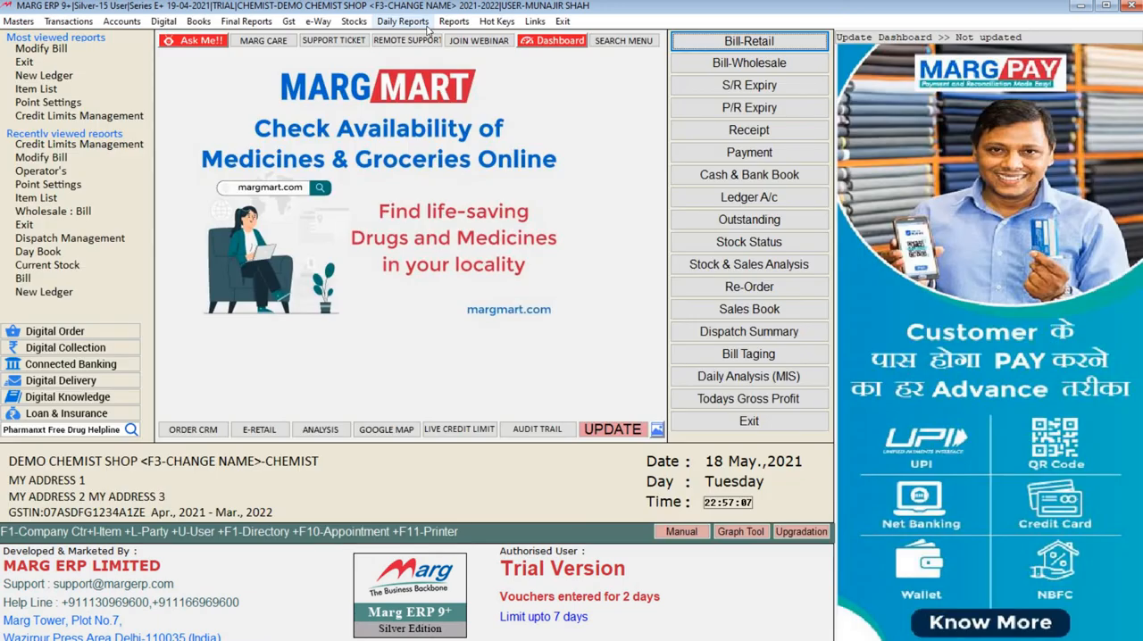
- Run a Business Analysis of bills versus items as a summary sale analysis for the period 01-04-2021 to 01-05-2021
{"action": "left_click", "coordinate": [403, 21]}
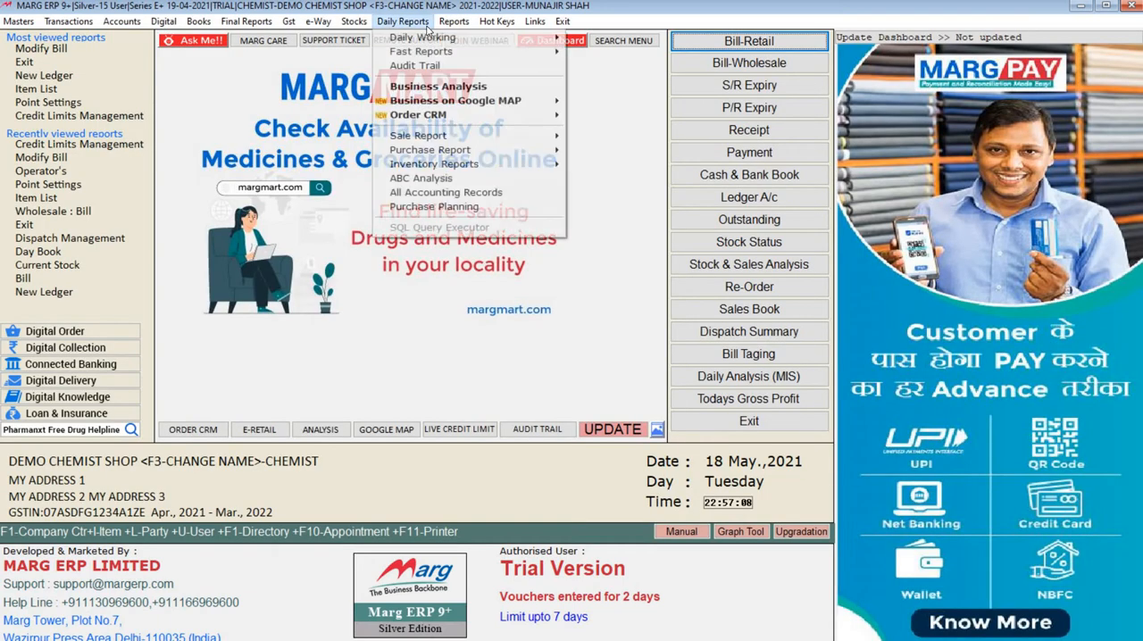
{"action": "left_click", "coordinate": [466, 89]}
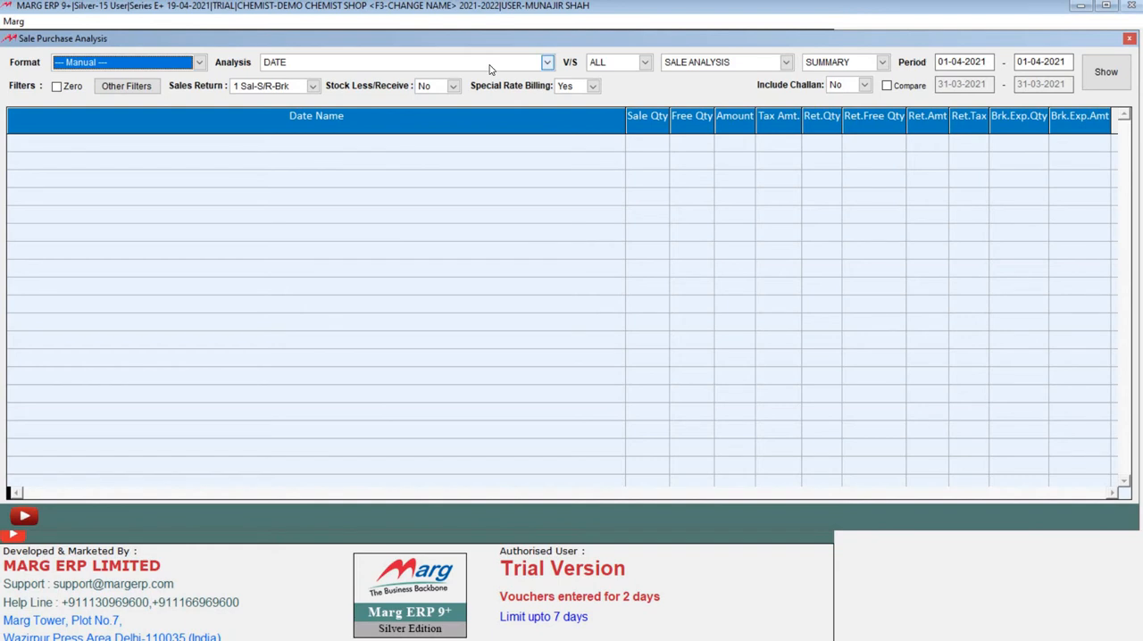
{"action": "left_click", "coordinate": [489, 64]}
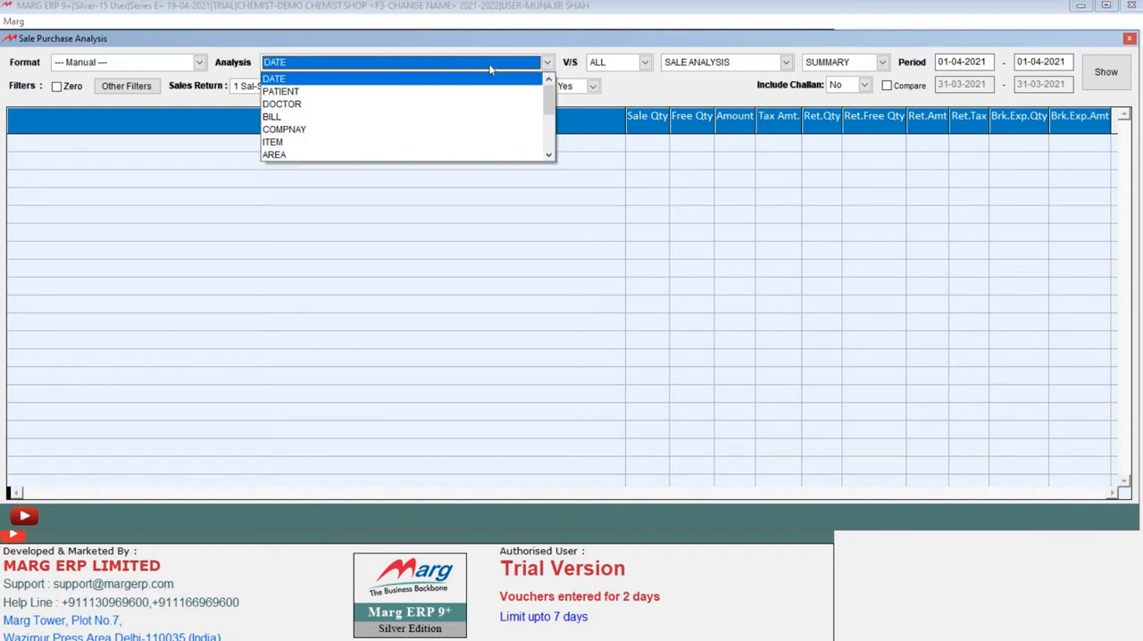
{"action": "left_click", "coordinate": [334, 117]}
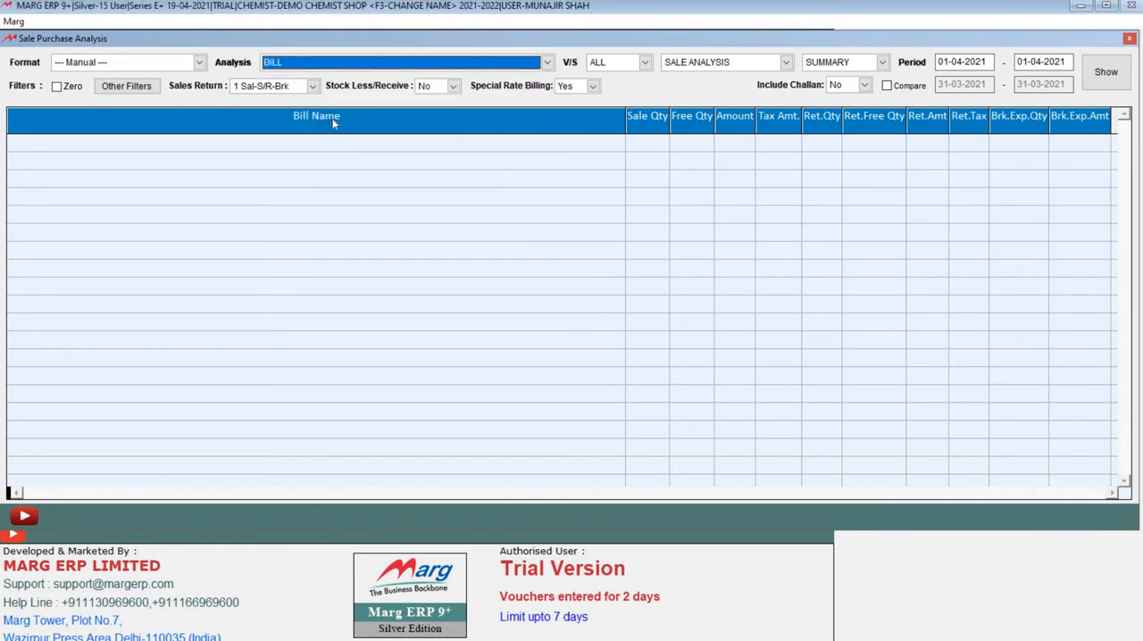
{"action": "left_click", "coordinate": [623, 63]}
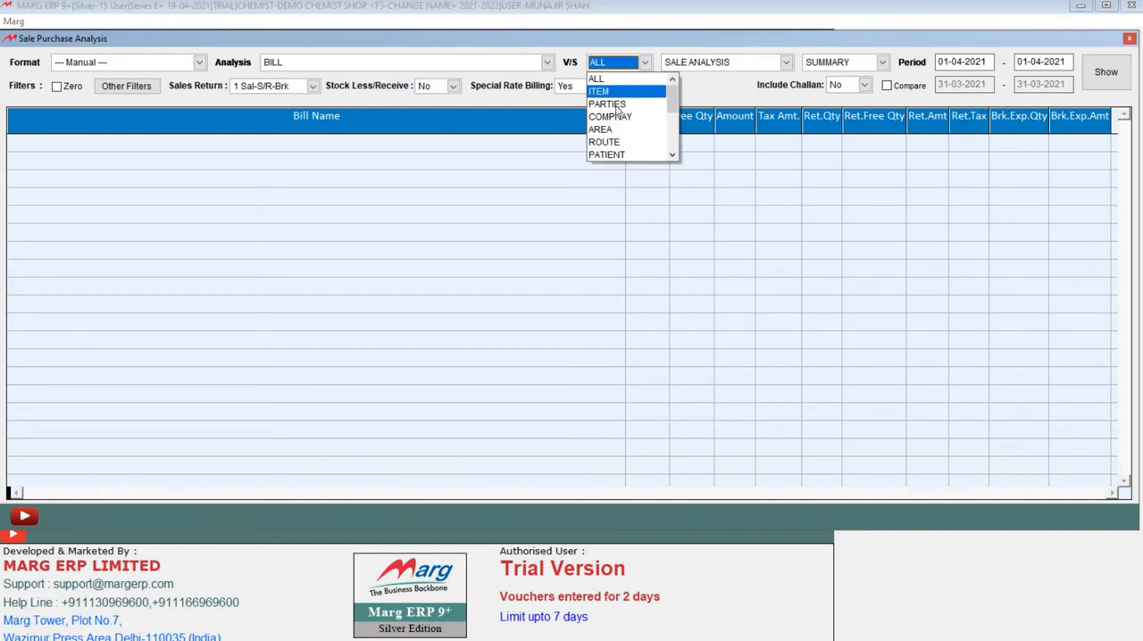
{"action": "left_click", "coordinate": [613, 93]}
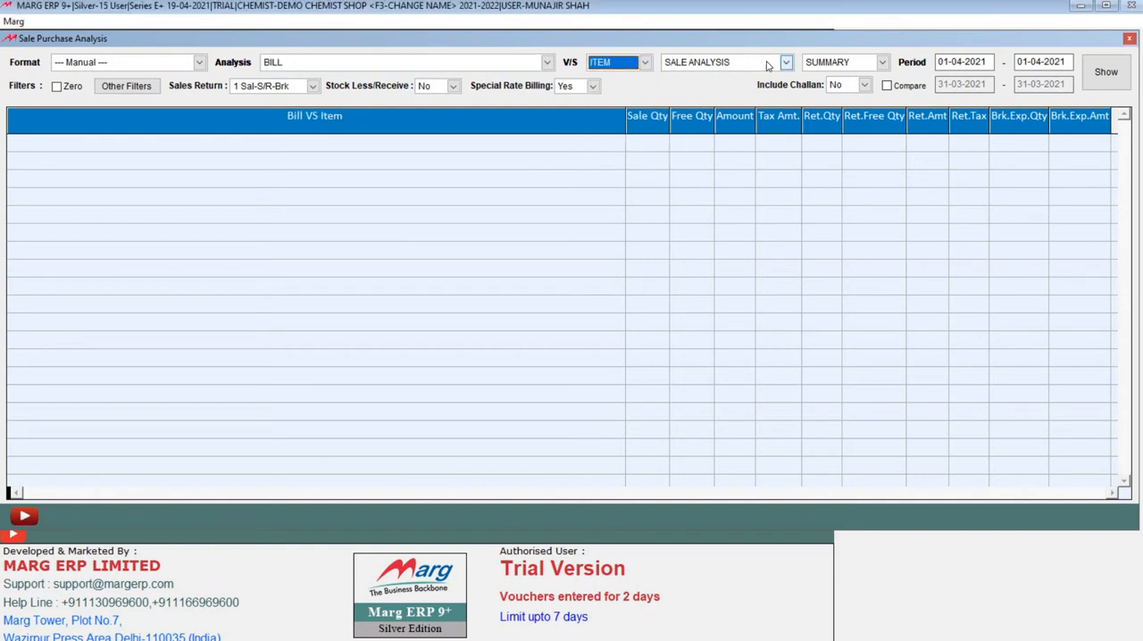
{"action": "left_click", "coordinate": [773, 66]}
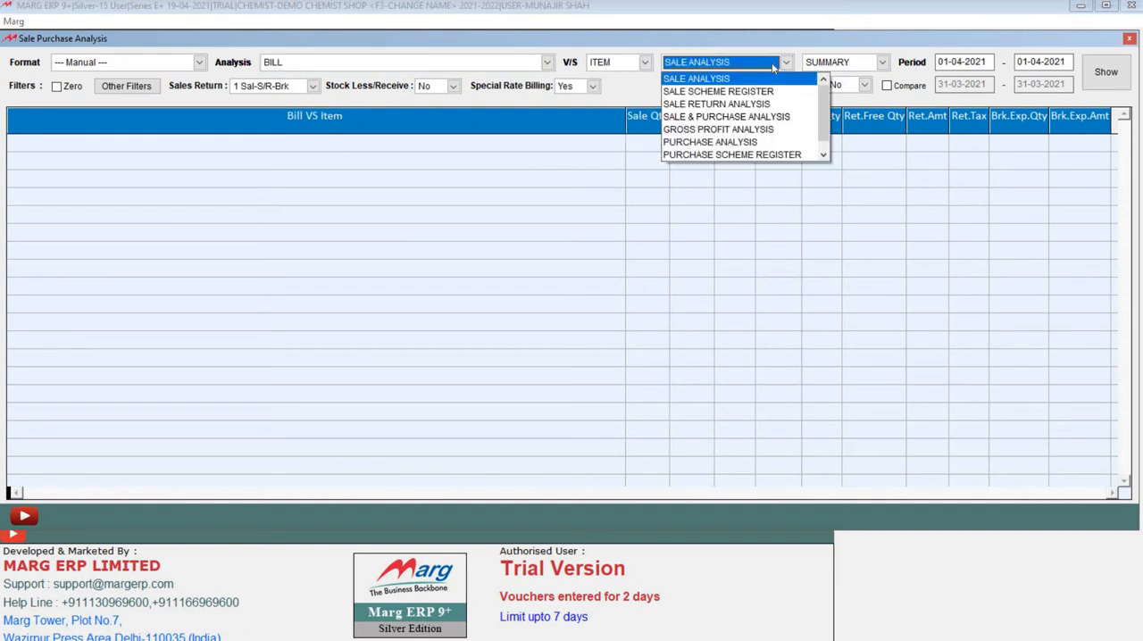
{"action": "left_click", "coordinate": [835, 65]}
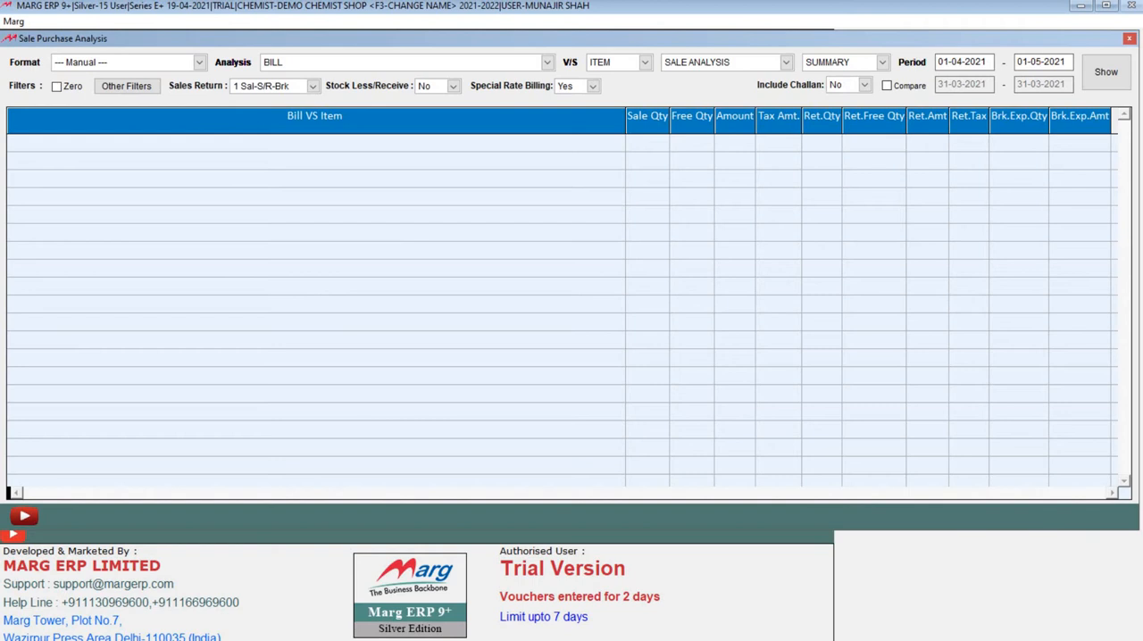
{"action": "left_click", "coordinate": [1105, 71]}
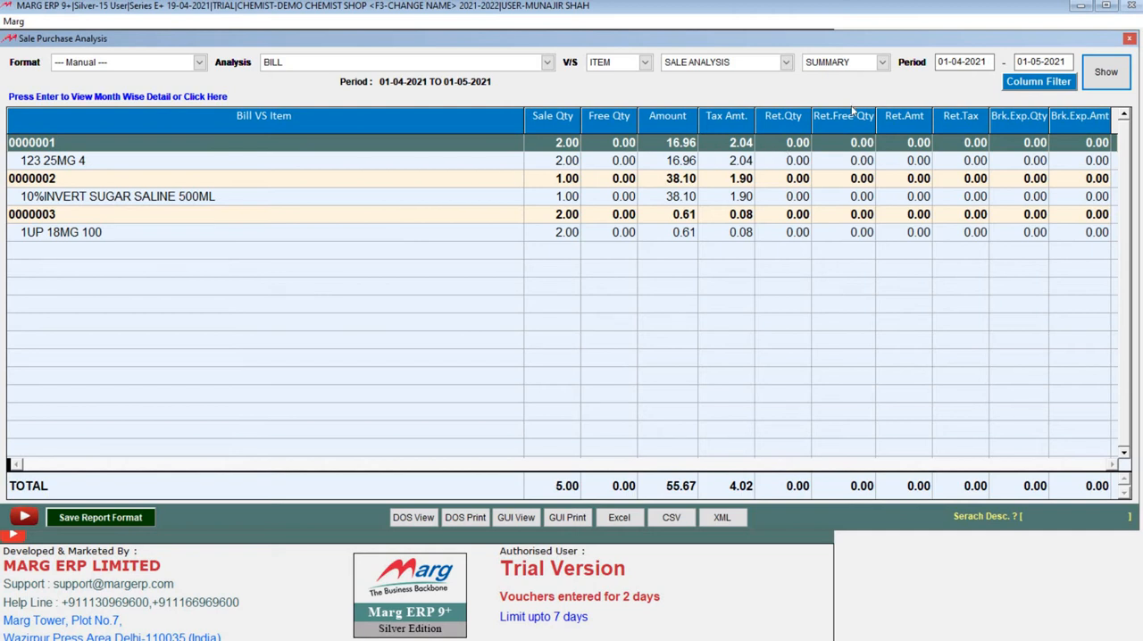
- Hide the Free Qty, Ret.Qty, Ret.Tax and Brk.Exp.Amt columns in the analysis and choose to save the report format
{"action": "left_click", "coordinate": [1035, 81]}
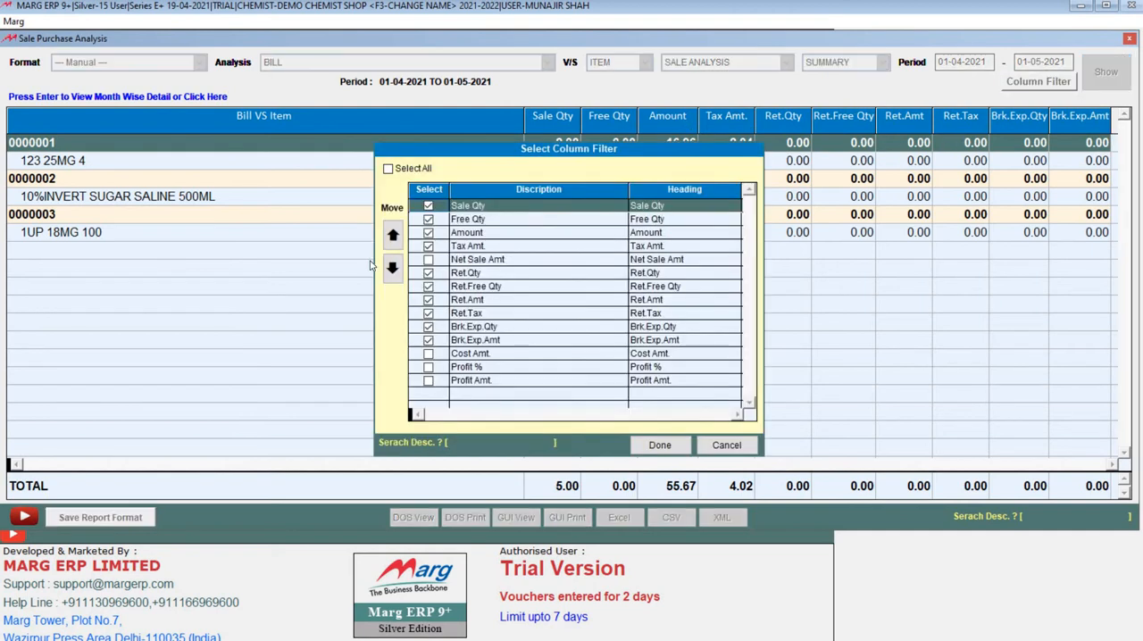
{"action": "left_click", "coordinate": [427, 347]}
{"action": "left_click", "coordinate": [429, 327]}
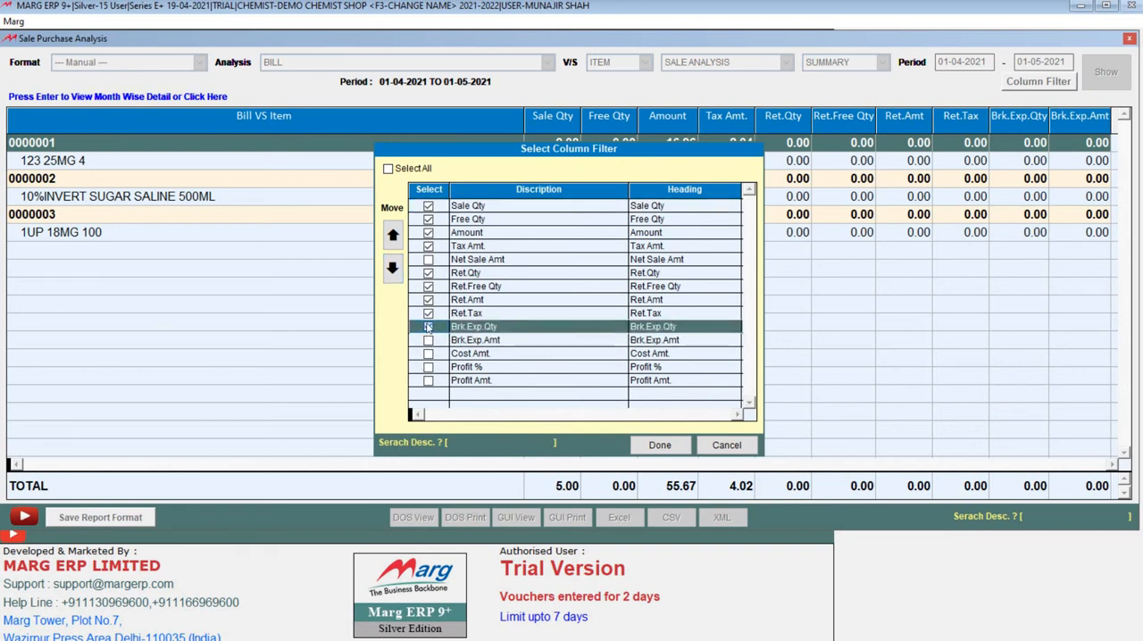
{"action": "left_click", "coordinate": [660, 444]}
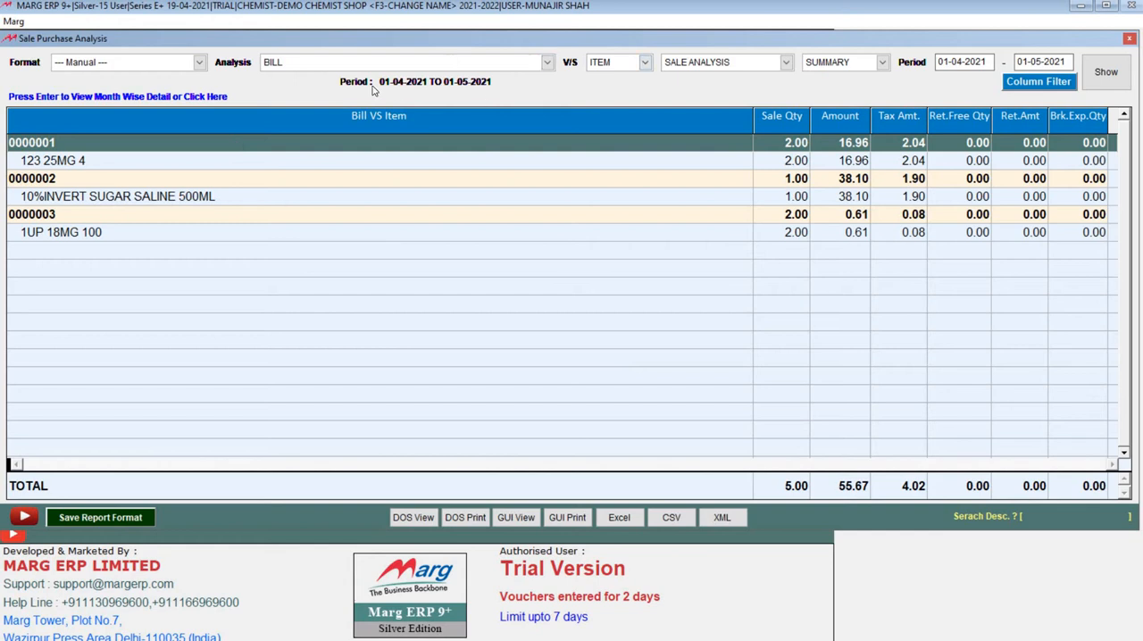
{"action": "left_click", "coordinate": [114, 517]}
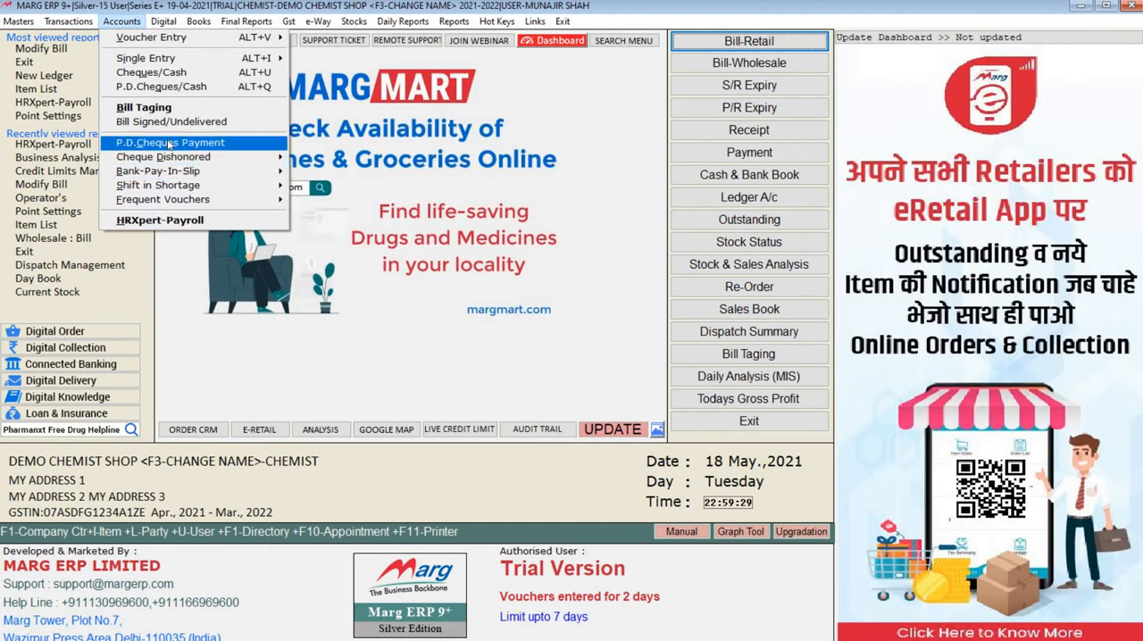
{"action": "key", "text": "Down"}
{"action": "key", "text": "Down"}
{"action": "key", "text": "Down"}
{"action": "key", "text": "Down"}
{"action": "key", "text": "Down"}
{"action": "key", "text": "Down"}
{"action": "key", "text": "Down"}
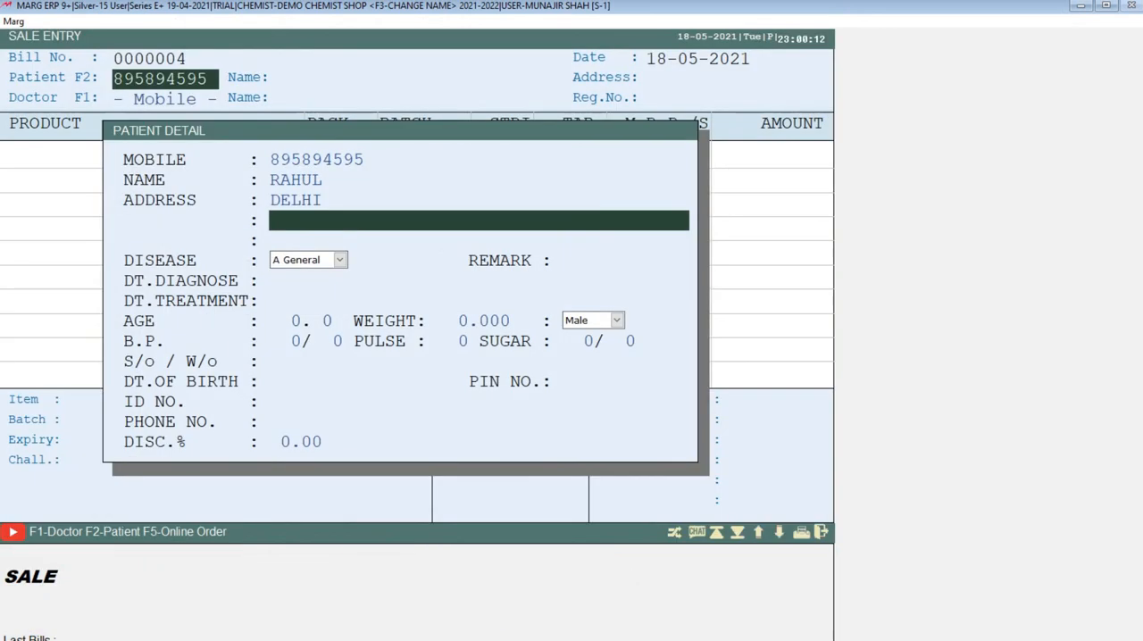
- Fill in the patient's phone number and set the discount to 10% in the patient details of the sale entry
{"action": "key", "text": "Return"}
{"action": "key", "text": "Return"}
{"action": "key", "text": "Return"}
{"action": "key", "text": "Return"}
{"action": "key", "text": "Return"}
{"action": "key", "text": "Return"}
{"action": "key", "text": "Return"}
{"action": "key", "text": "Return"}
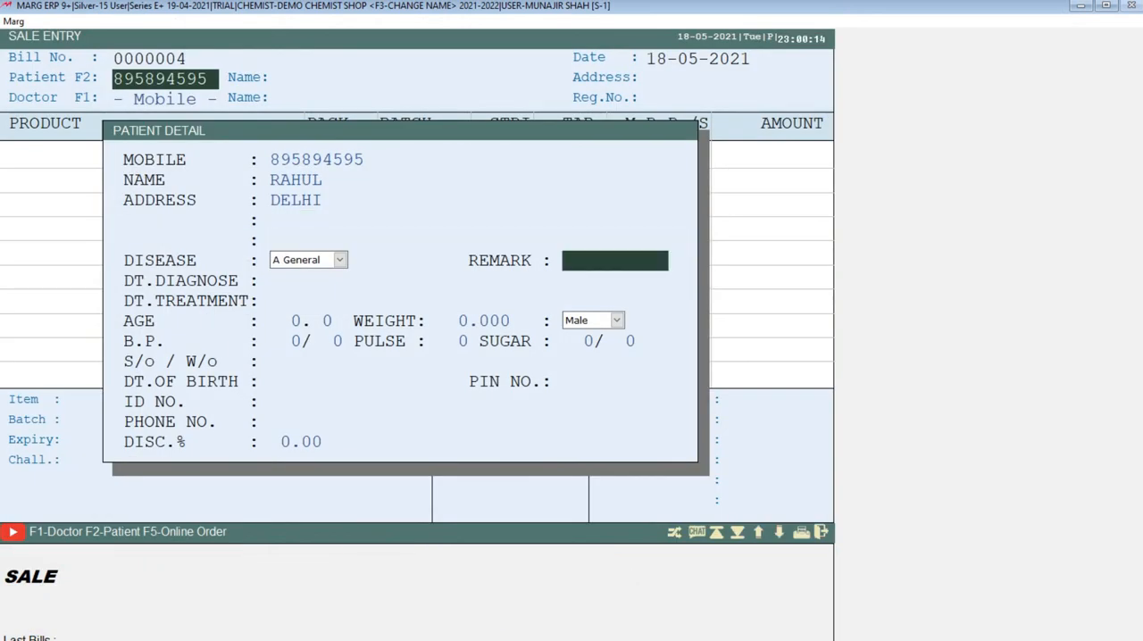
{"action": "key", "text": "Return"}
{"action": "key", "text": "Return"}
{"action": "key", "text": "Return"}
{"action": "key", "text": "Return"}
{"action": "key", "text": "Return"}
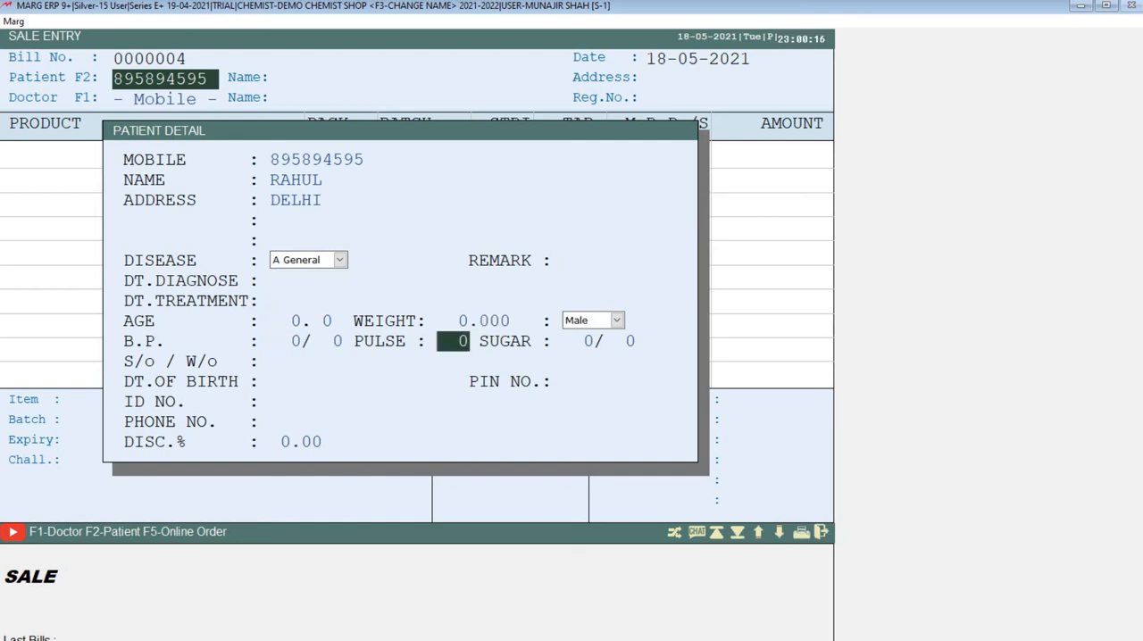
{"action": "key", "text": "Return"}
{"action": "key", "text": "Return"}
{"action": "key", "text": "Return"}
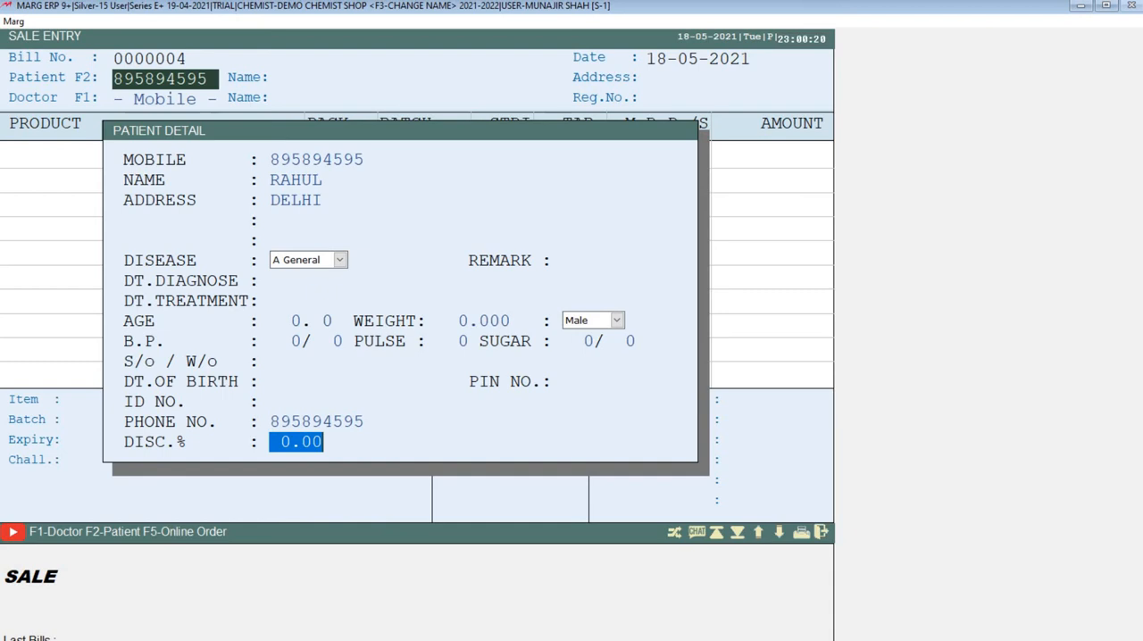
{"action": "type", "text": "10"}
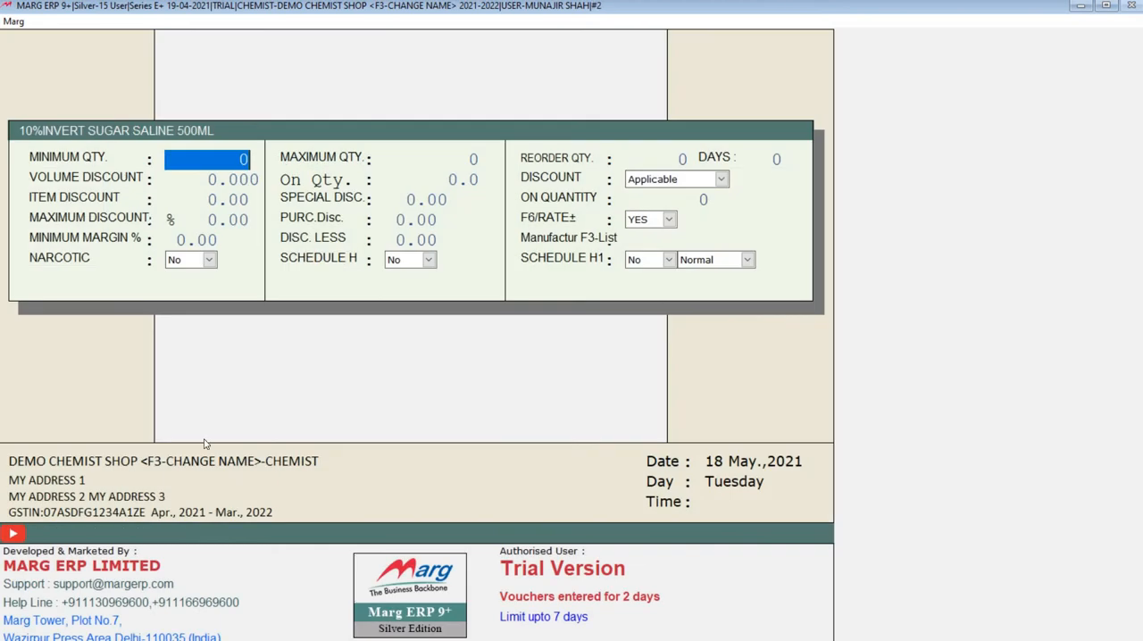
{"action": "key", "text": "Return"}
{"action": "key", "text": "Return"}
{"action": "key", "text": "Return"}
{"action": "key", "text": "Return"}
{"action": "key", "text": "Return"}
{"action": "key", "text": "Return"}
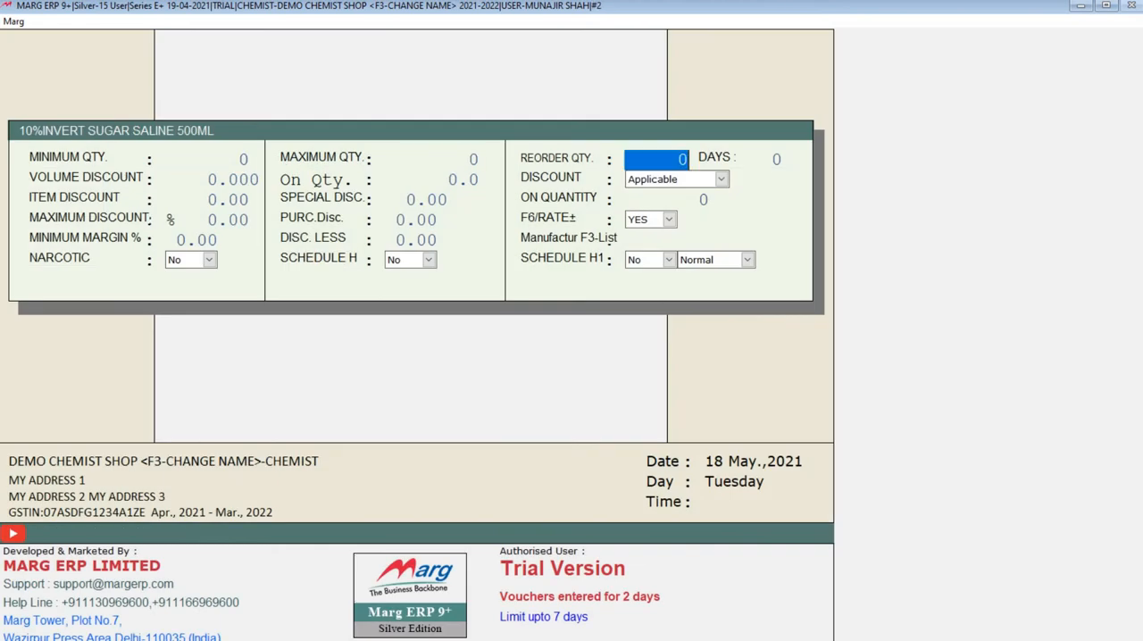
- Look through the quantity, discount, minimum margin, manufacturer and schedule settings of 10%INVERT SUGAR SALINE 500ML
{"action": "key", "text": "Return"}
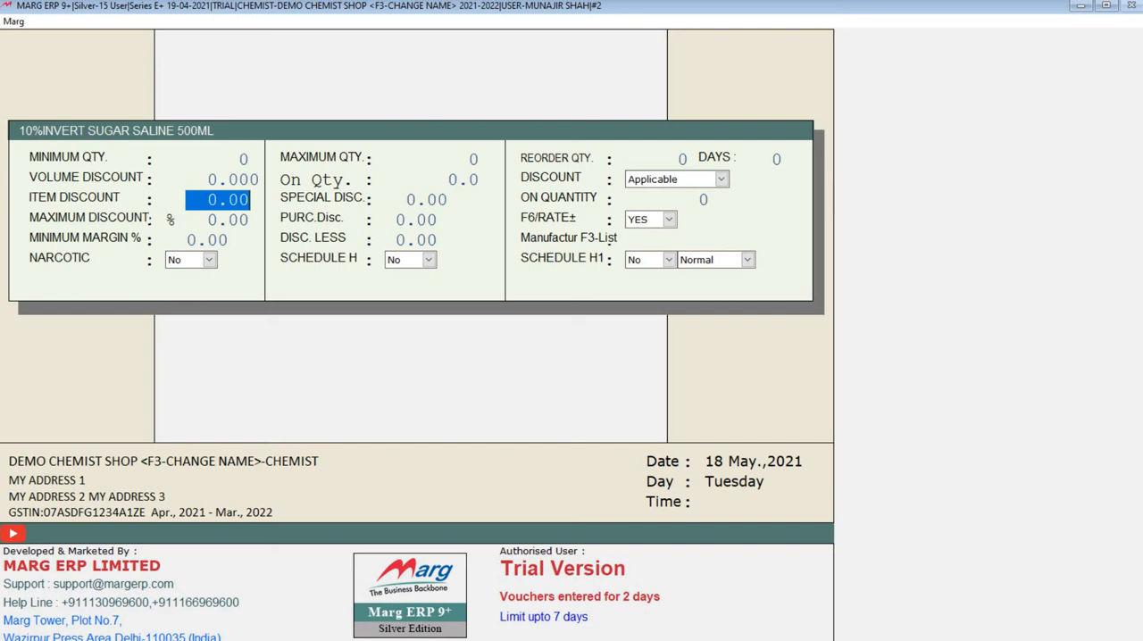
{"action": "key", "text": "Return"}
{"action": "key", "text": "Return"}
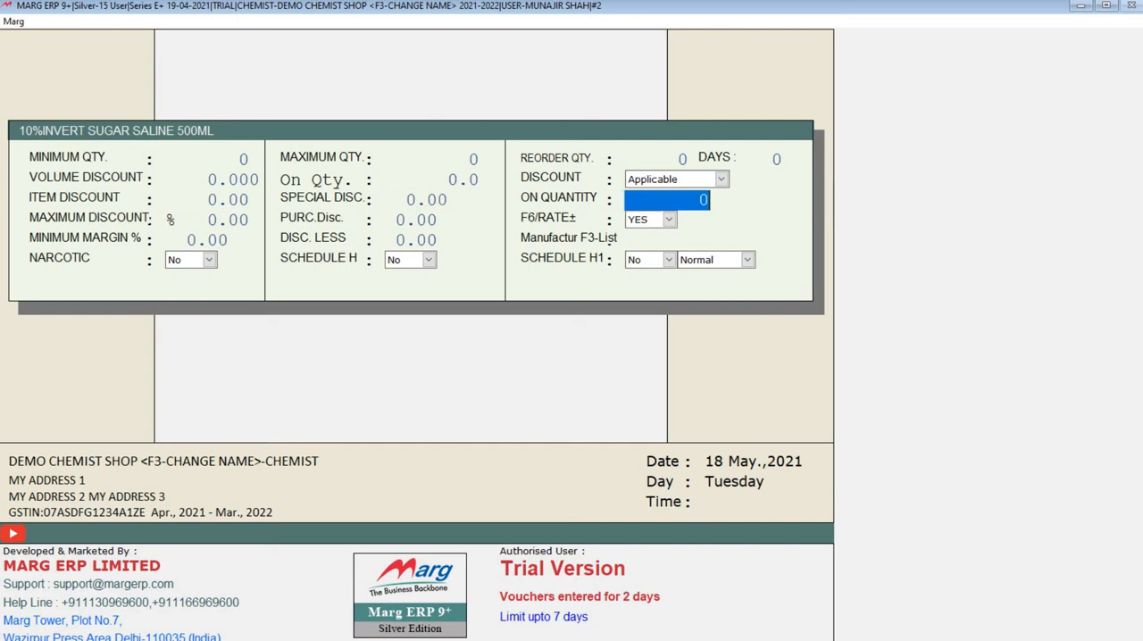
{"action": "key", "text": "Return"}
{"action": "key", "text": "Return"}
{"action": "key", "text": "Return"}
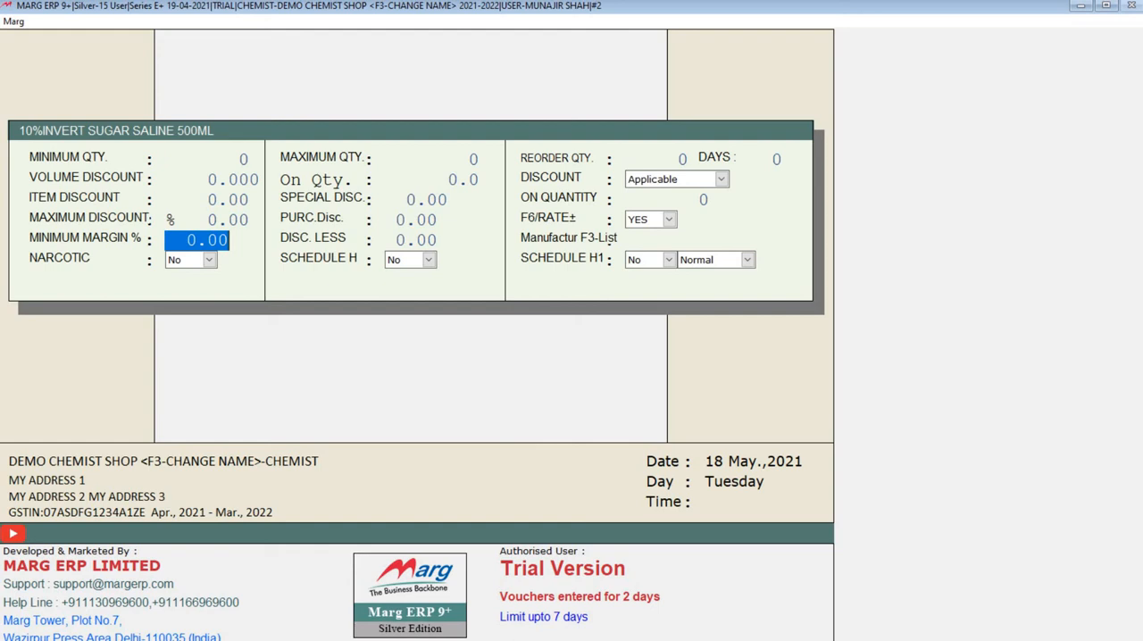
{"action": "key", "text": "Return"}
{"action": "key", "text": "Return"}
{"action": "key", "text": "Return"}
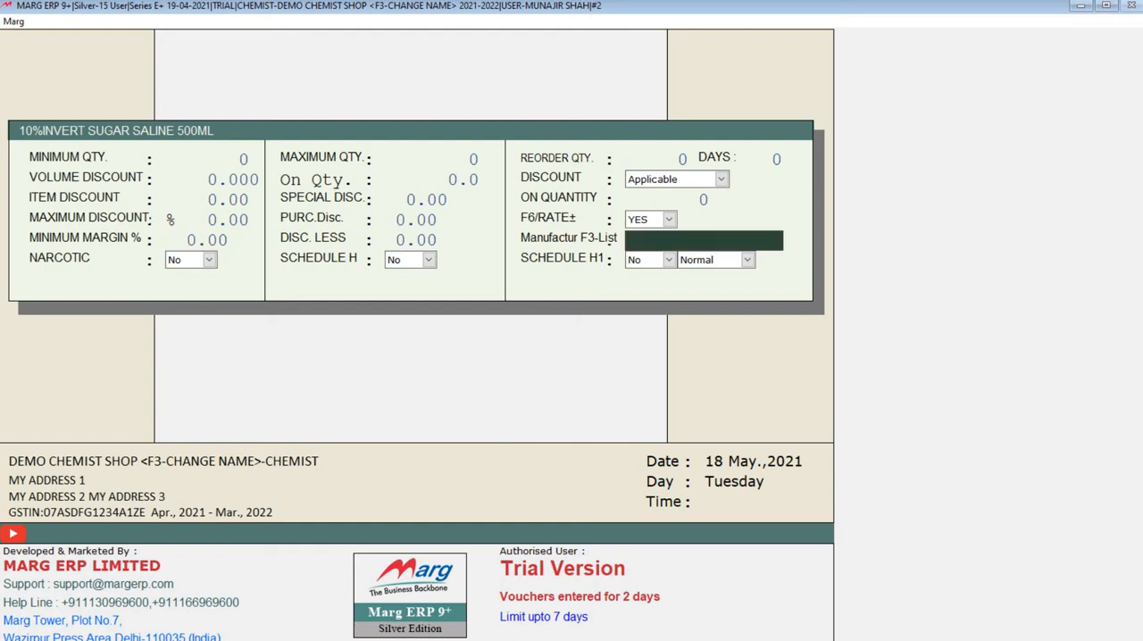
{"action": "key", "text": "Return"}
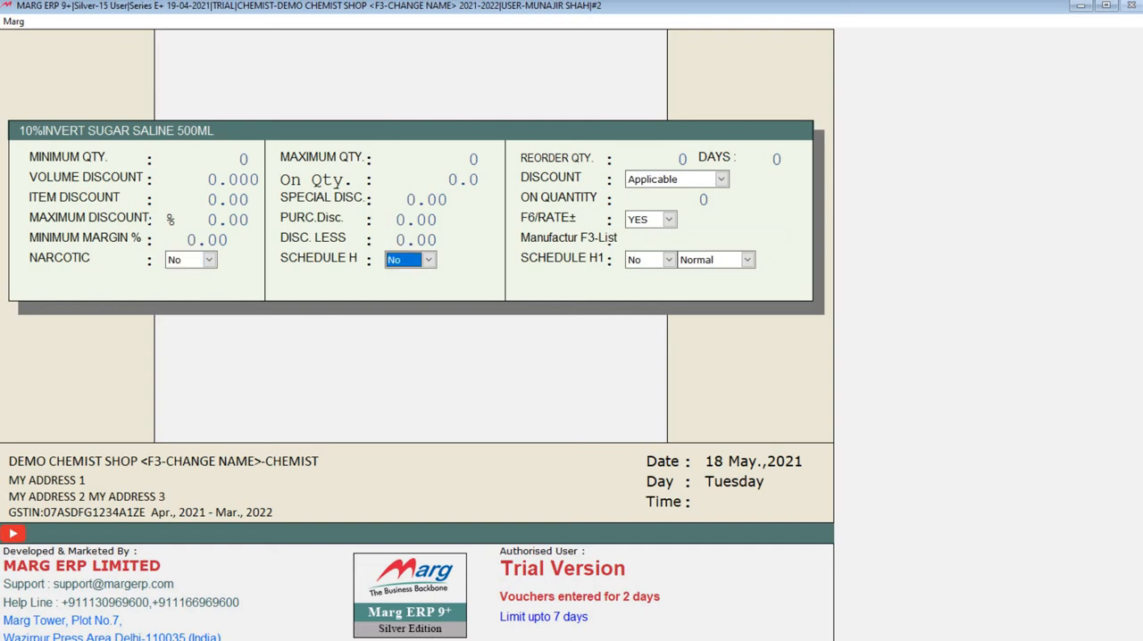
{"action": "key", "text": "Return"}
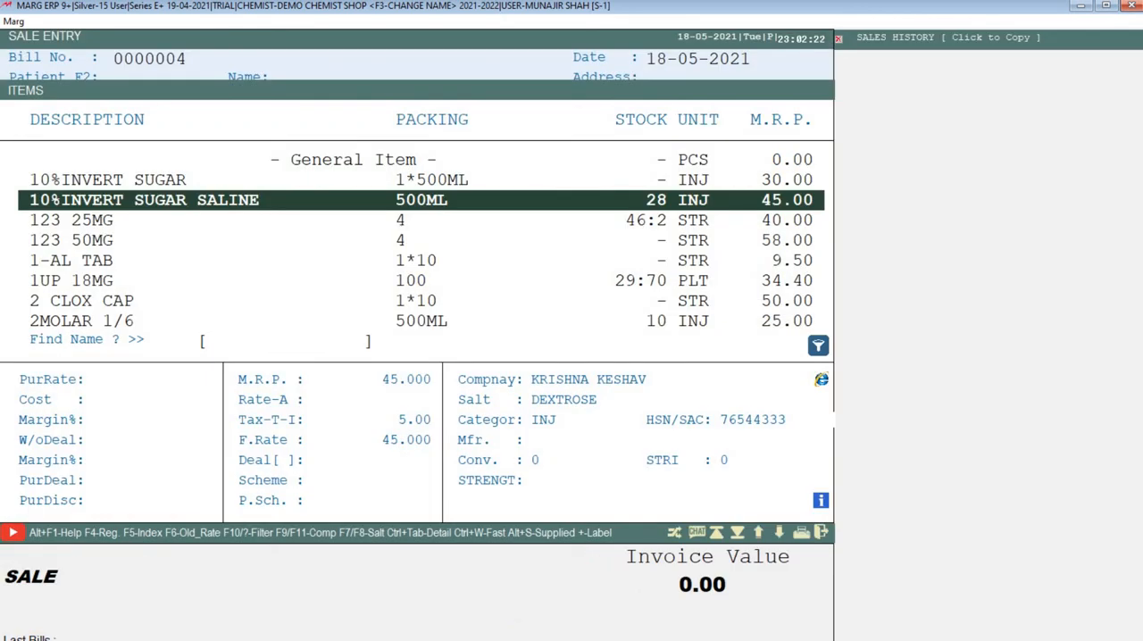
- Open the item filter in the sale entry, go through its criteria, and set More Options to Yes
{"action": "key", "text": "F10"}
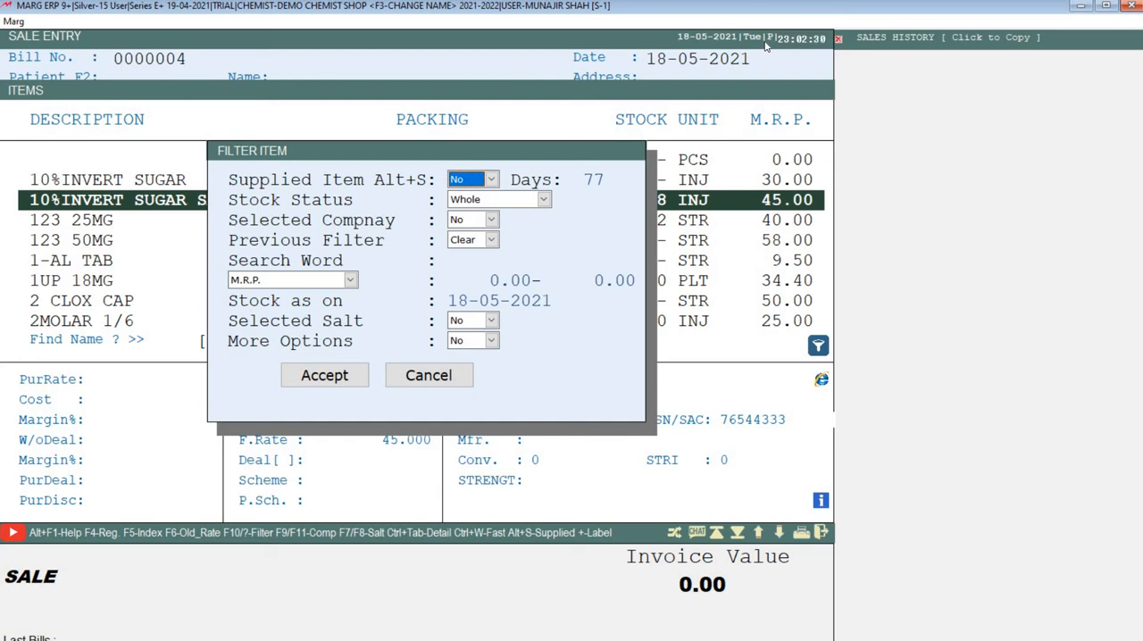
{"action": "key", "text": "Return"}
{"action": "key", "text": "Return"}
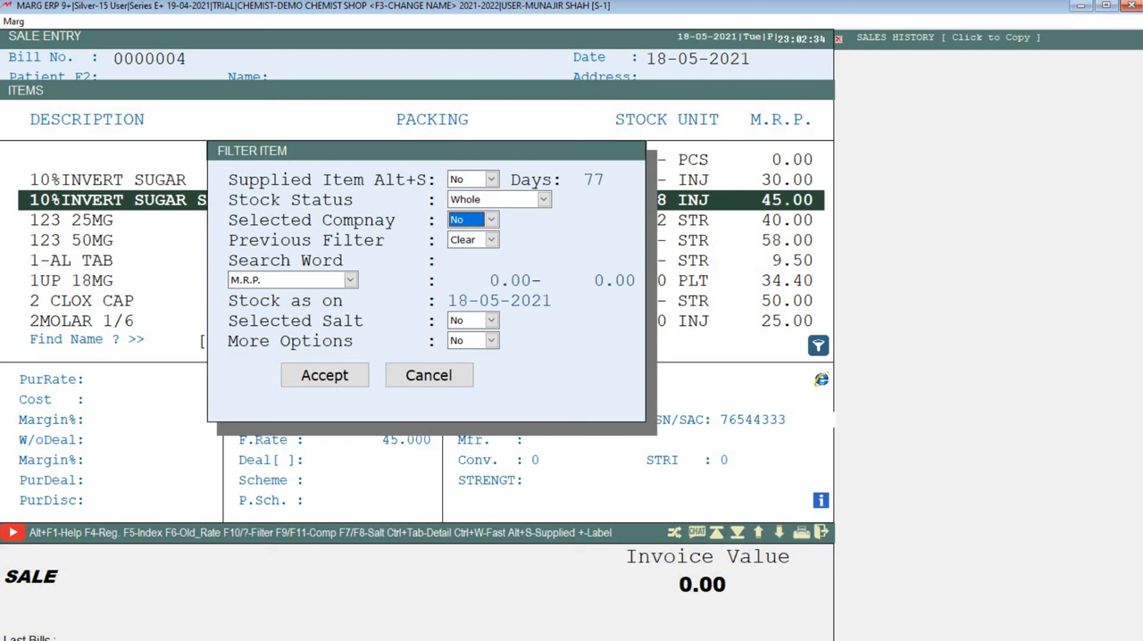
{"action": "key", "text": "Return"}
{"action": "key", "text": "Return"}
{"action": "key", "text": "Return"}
{"action": "key", "text": "Return"}
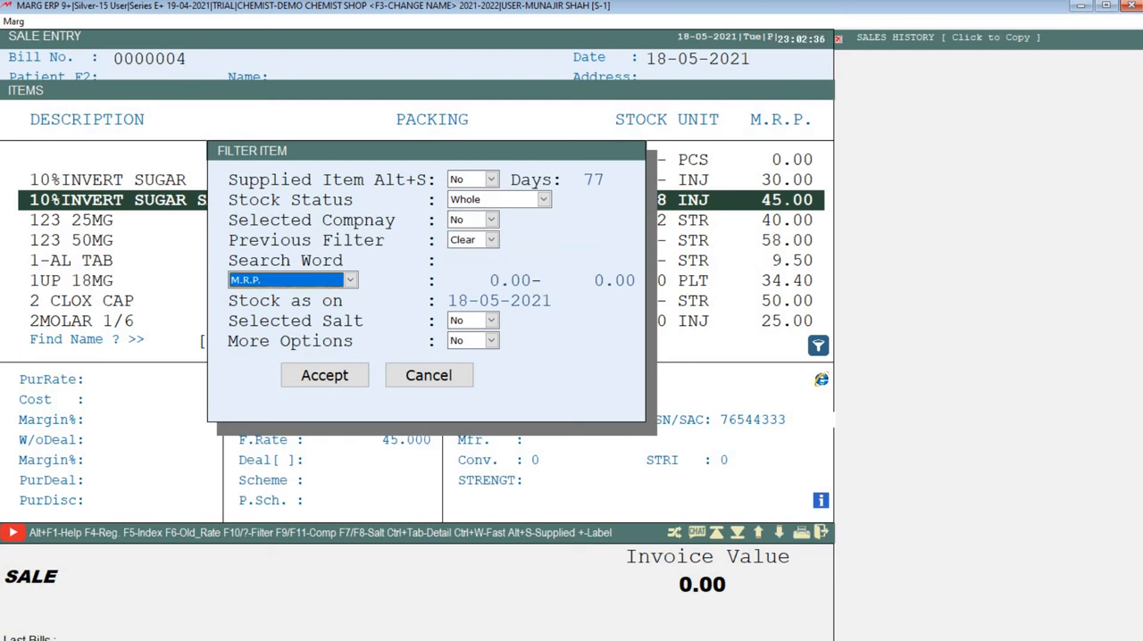
{"action": "key", "text": "Return"}
{"action": "key", "text": "Return"}
{"action": "key", "text": "Return"}
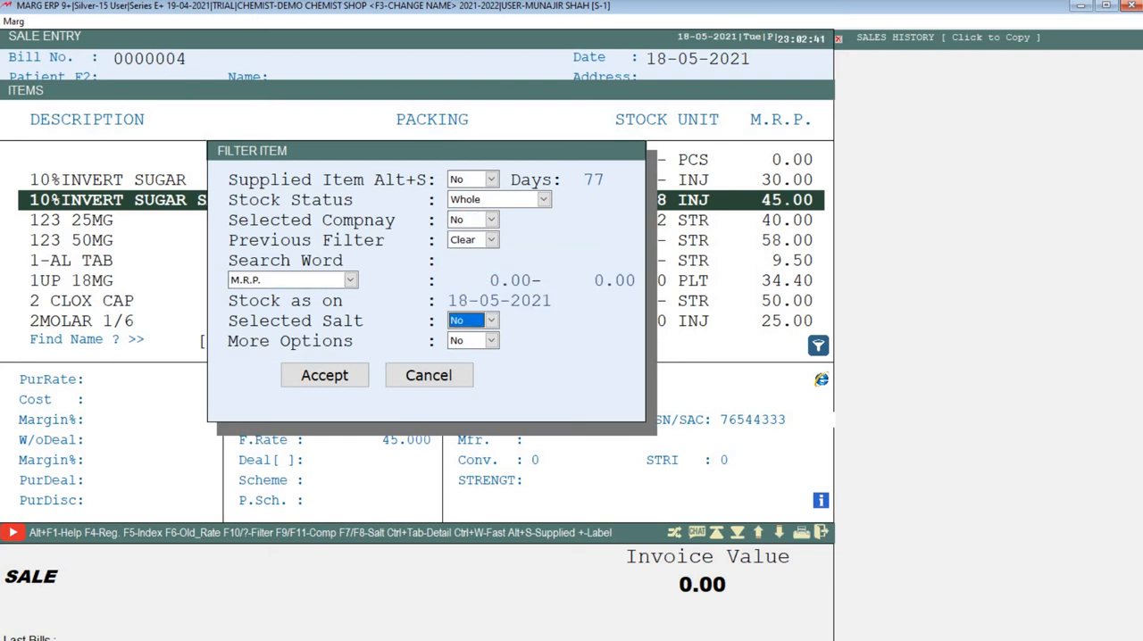
{"action": "key", "text": "Return"}
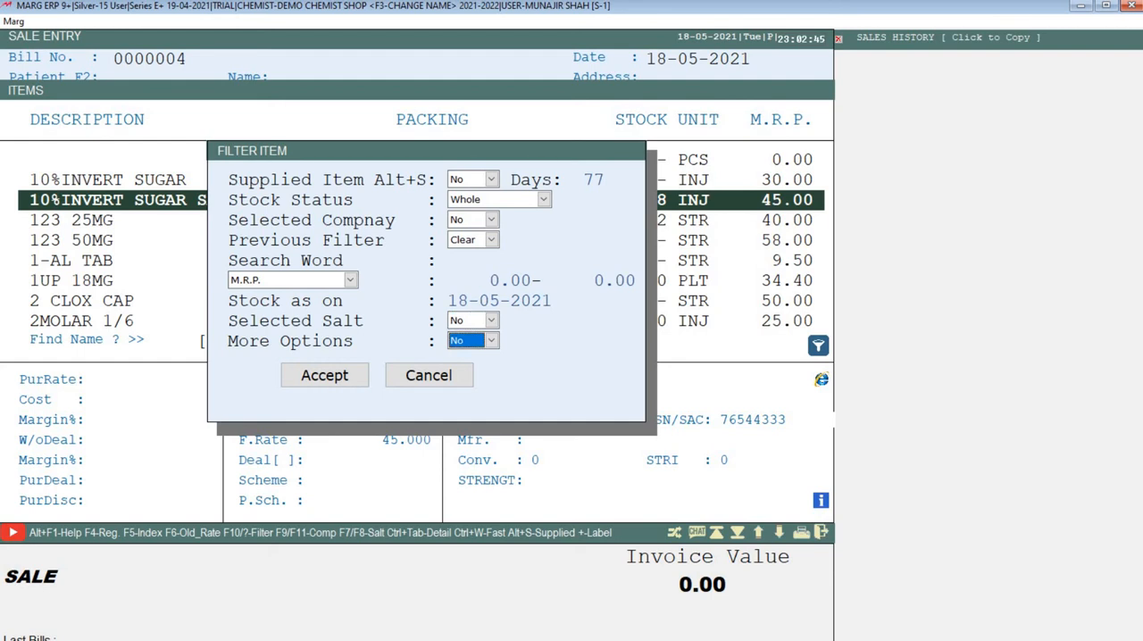
{"action": "key", "text": "y"}
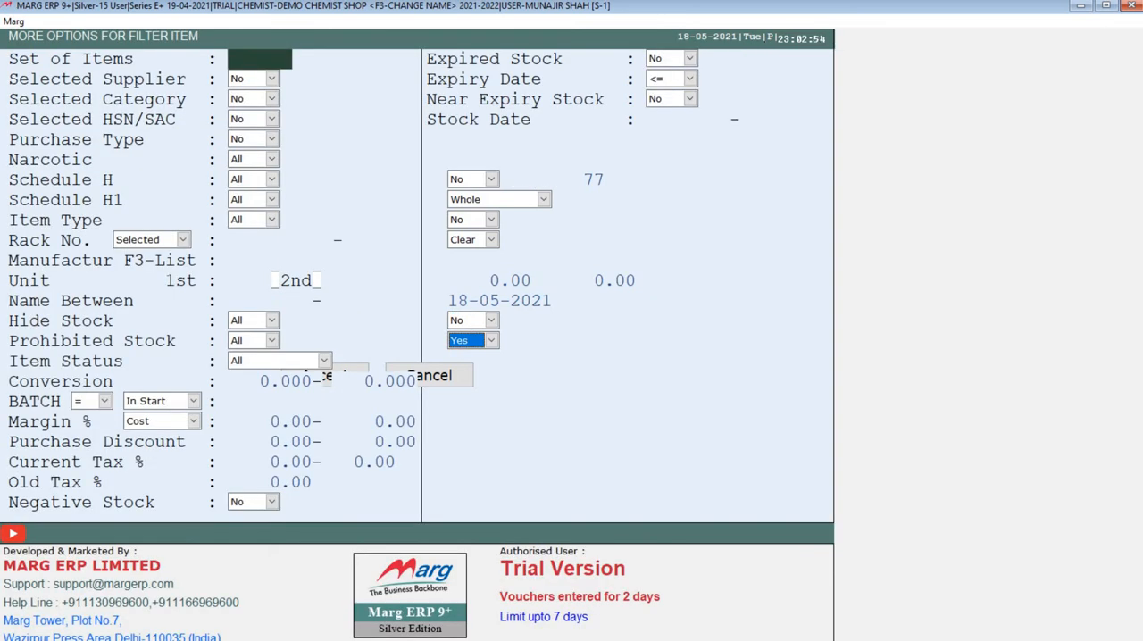
- Go through the additional item filter criteria, including item set, supplier, category, HSN/SAC, purchase type, narcotic, schedule, item type and rack number
{"action": "key", "text": "Return"}
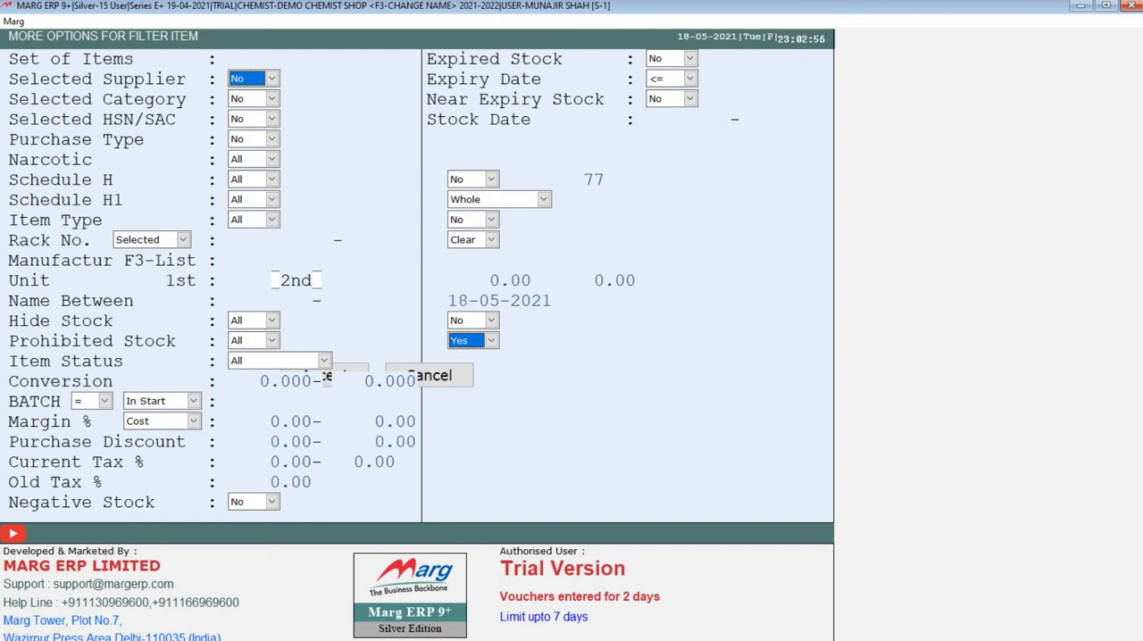
{"action": "key", "text": "Return"}
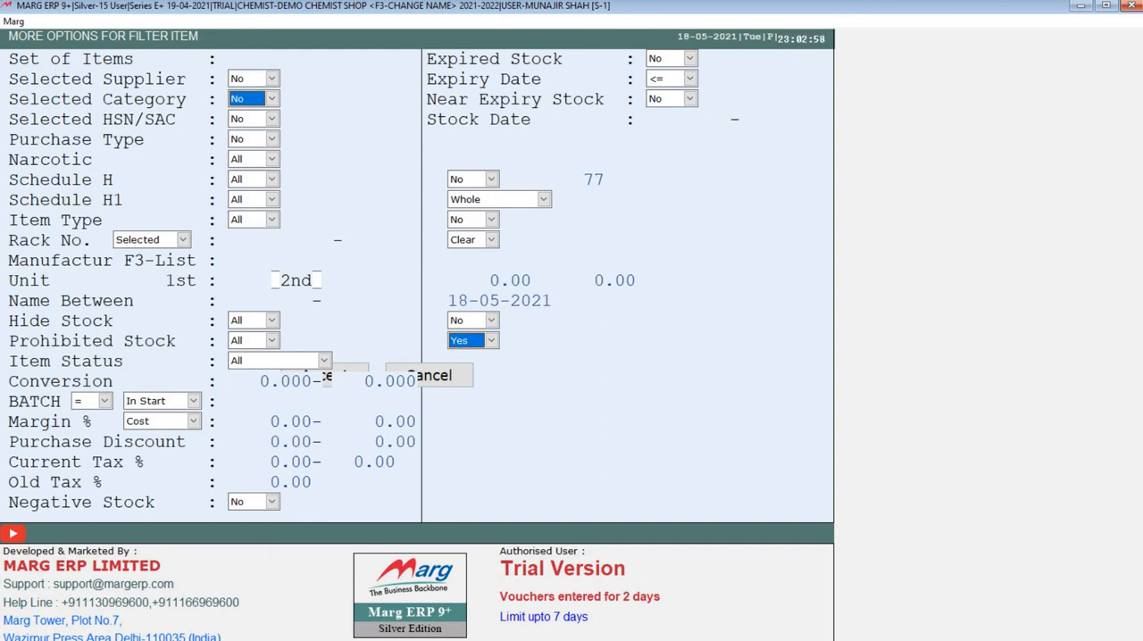
{"action": "key", "text": "Return"}
{"action": "key", "text": "Return"}
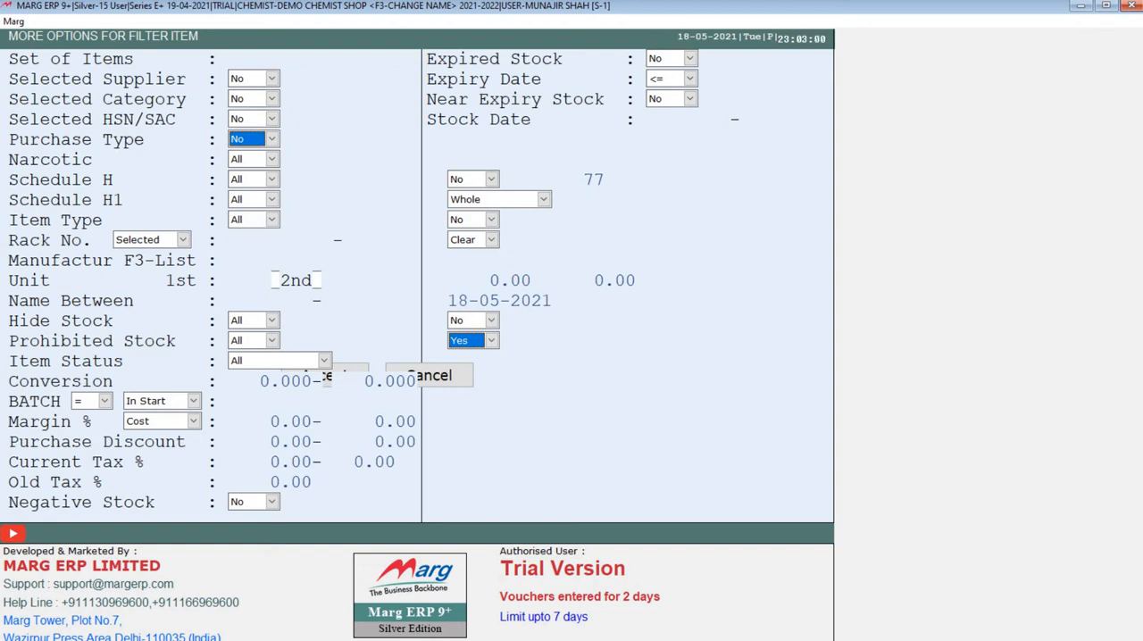
{"action": "key", "text": "Return"}
{"action": "key", "text": "Return"}
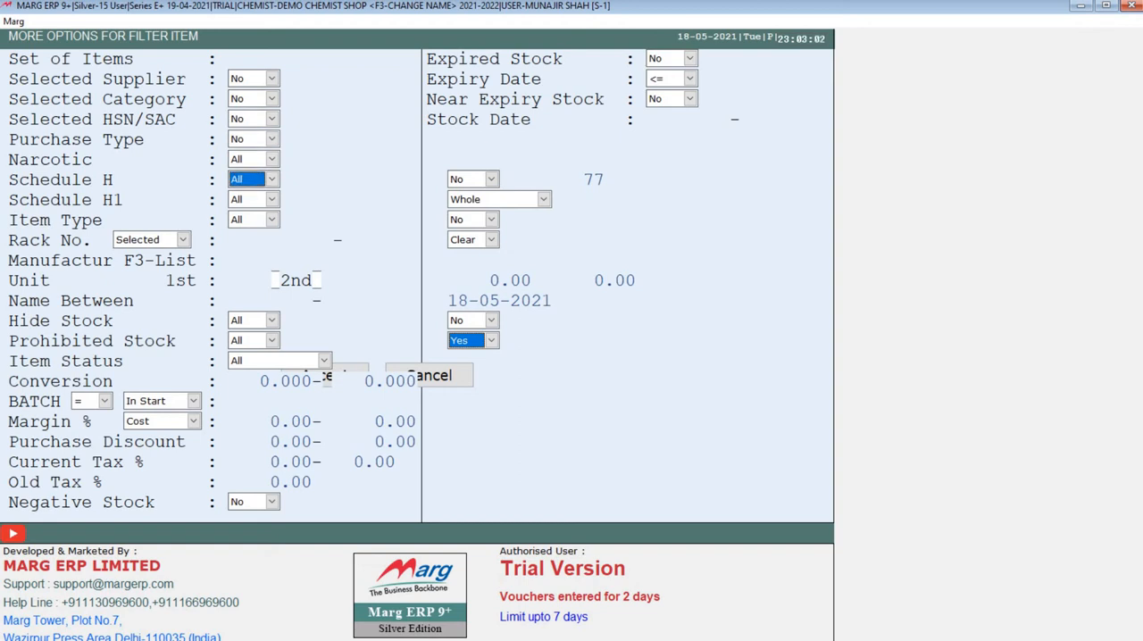
{"action": "key", "text": "Return"}
{"action": "key", "text": "Return"}
{"action": "key", "text": "Return"}
{"action": "key", "text": "Return"}
{"action": "key", "text": "Return"}
{"action": "key", "text": "Return"}
{"action": "key", "text": "Return"}
{"action": "key", "text": "Return"}
{"action": "key", "text": "Return"}
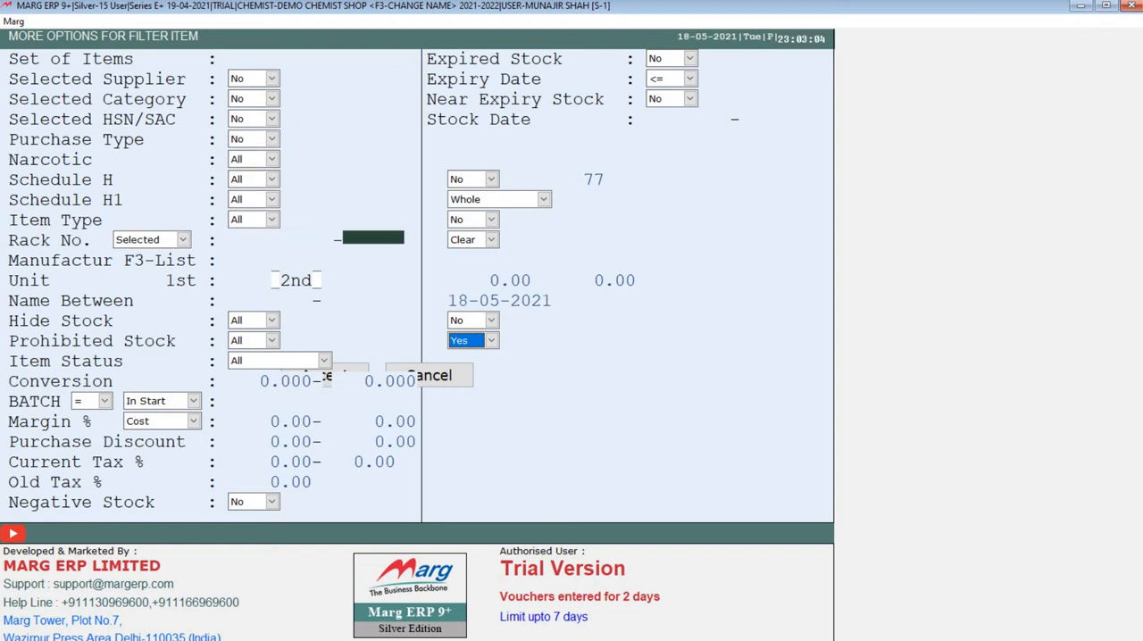
{"action": "key", "text": "Return"}
{"action": "key", "text": "Return"}
{"action": "key", "text": "Return"}
{"action": "key", "text": "Return"}
{"action": "key", "text": "Return"}
{"action": "key", "text": "Return"}
{"action": "key", "text": "Return"}
{"action": "key", "text": "Return"}
{"action": "key", "text": "Return"}
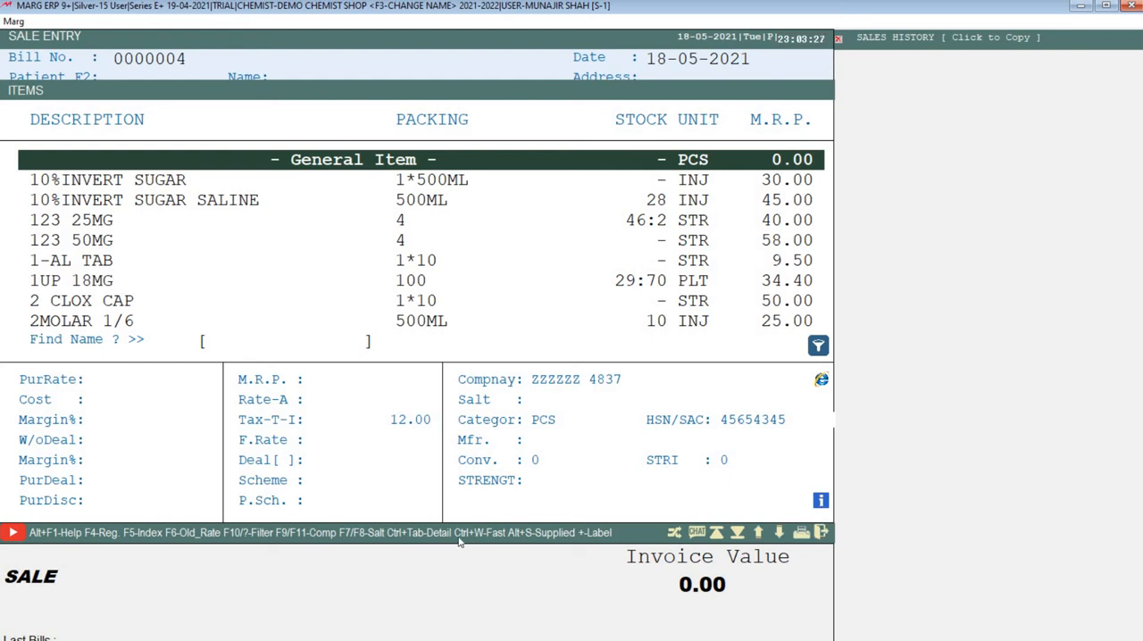
- Use the Fast option in the sale entry's item list
{"action": "key", "text": "ctrl+w"}
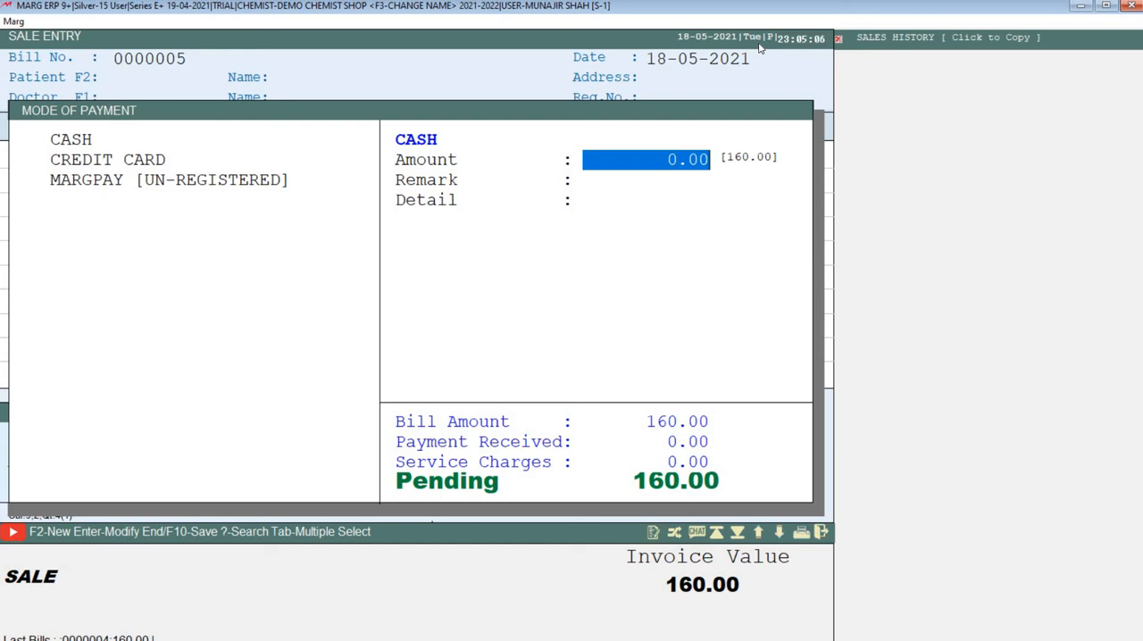
- Enter a cash amount of 200 as the payment for the sale bill
{"action": "type", "text": "200"}
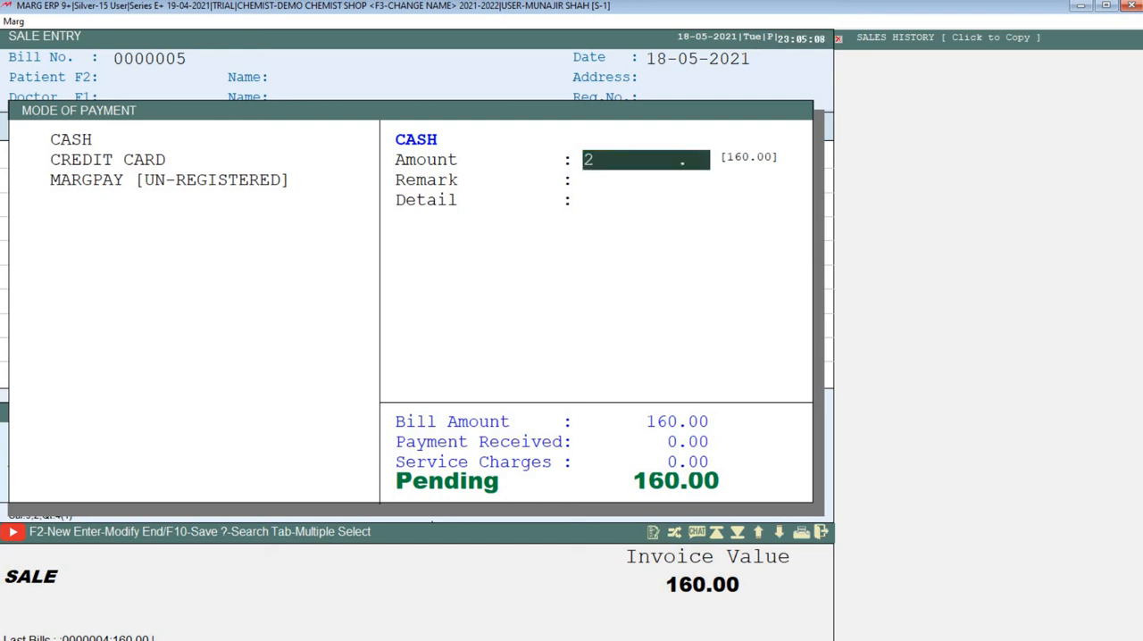
{"action": "key", "text": "Return"}
{"action": "key", "text": "Return"}
{"action": "key", "text": "Return"}
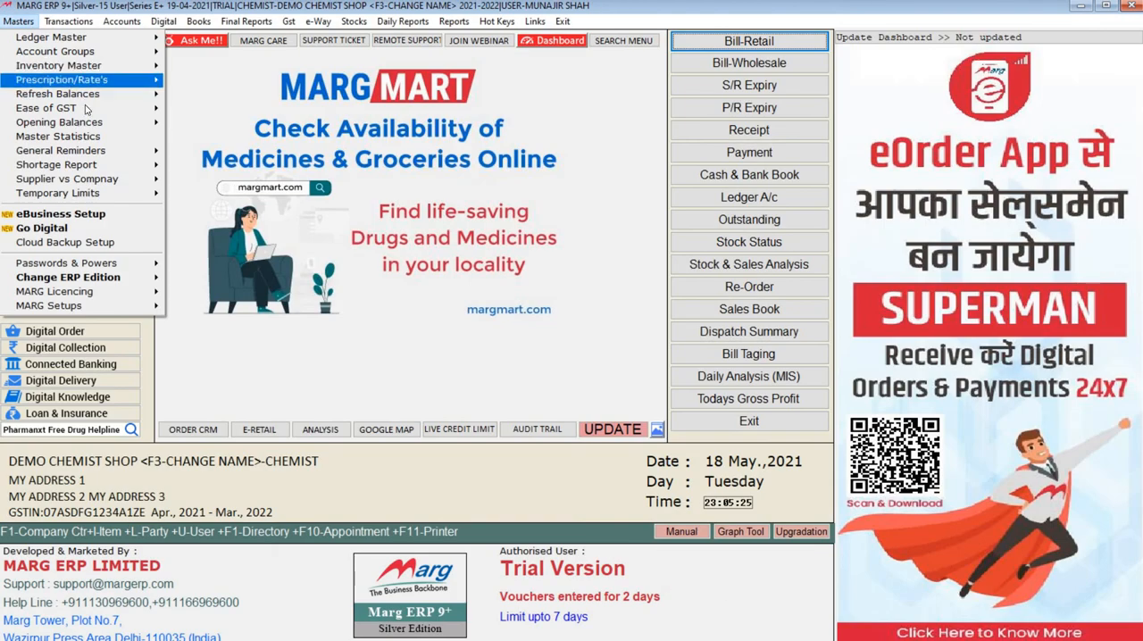
{"action": "mouse_move", "coordinate": [121, 159]}
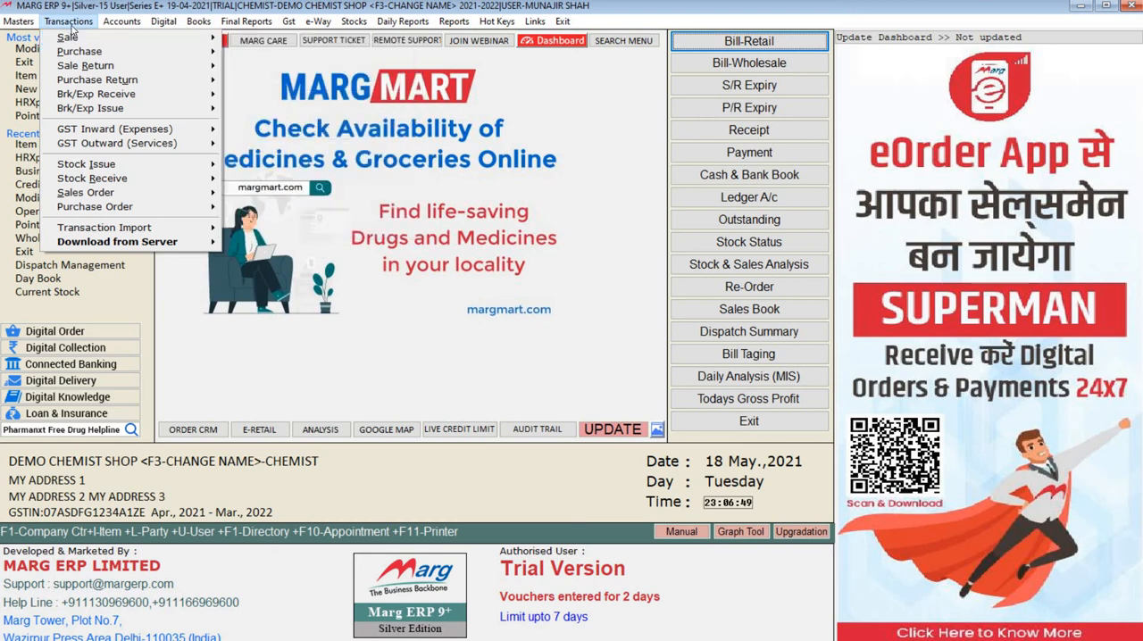
{"action": "mouse_move", "coordinate": [158, 99]}
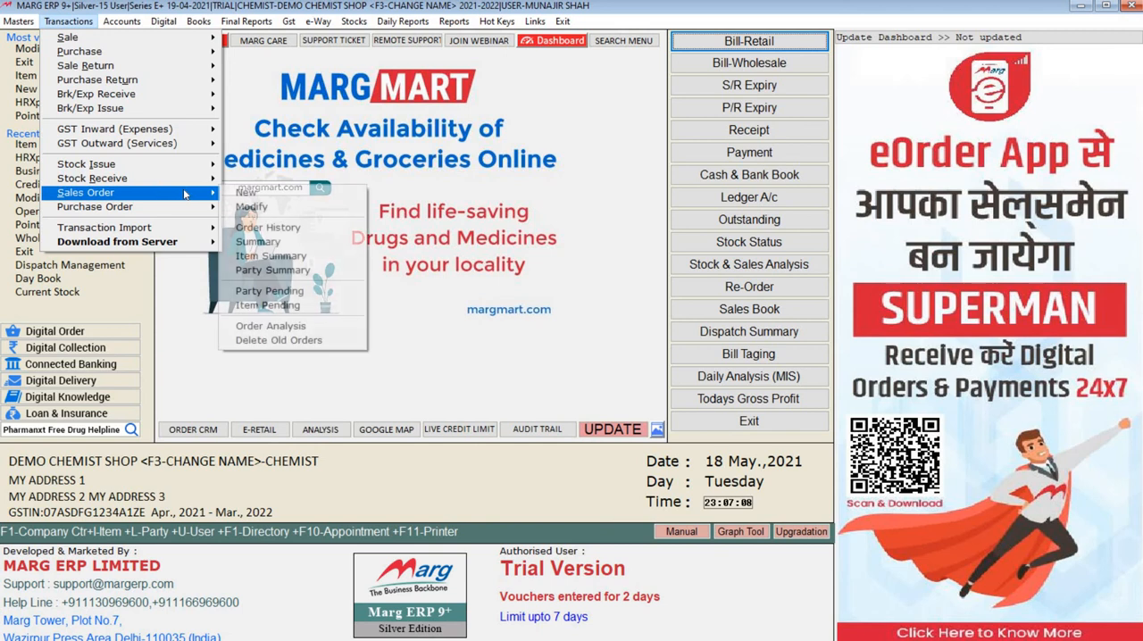
{"action": "mouse_move", "coordinate": [191, 208]}
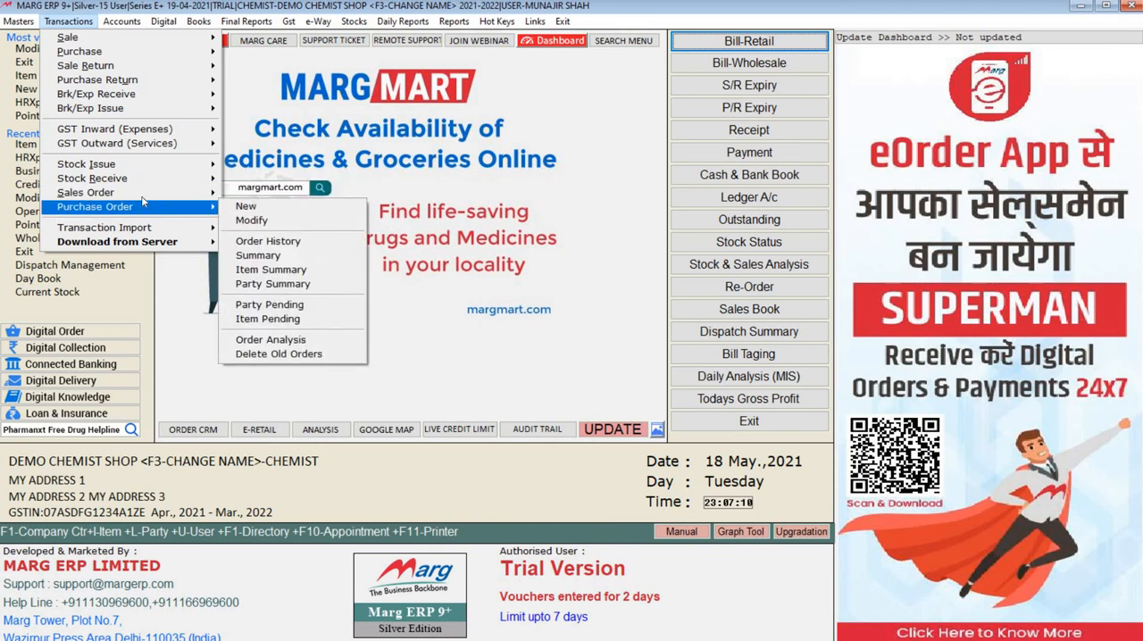
{"action": "mouse_move", "coordinate": [152, 209]}
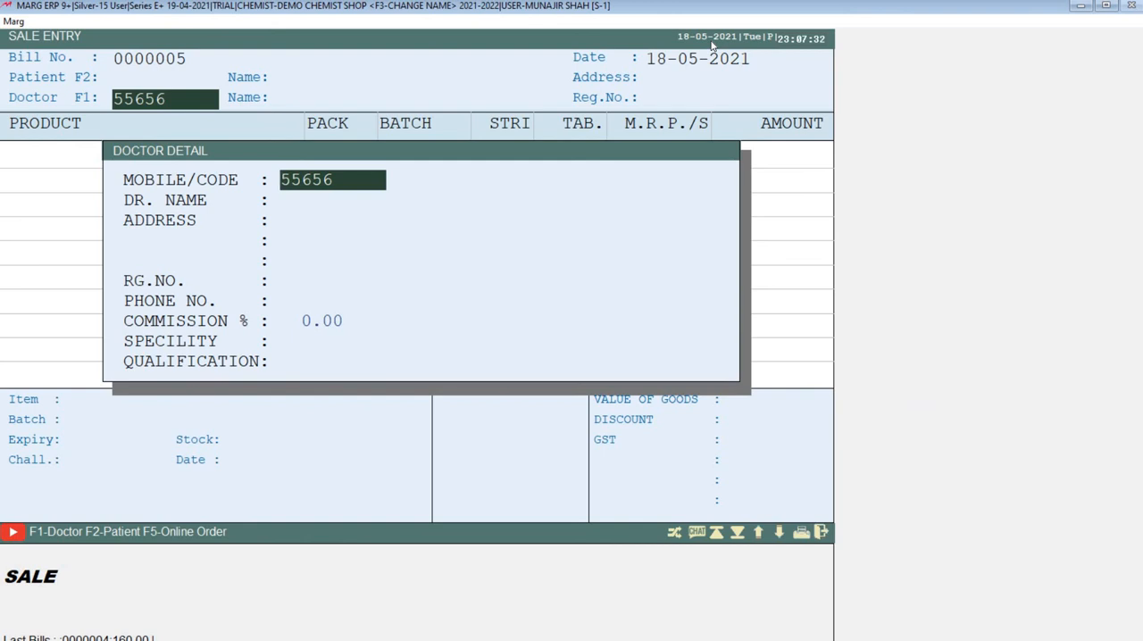
- Fill in the doctor's name and set the commission to 5% in the doctor details of the sale entry
{"action": "key", "text": "Return"}
{"action": "type", "text": "D"}
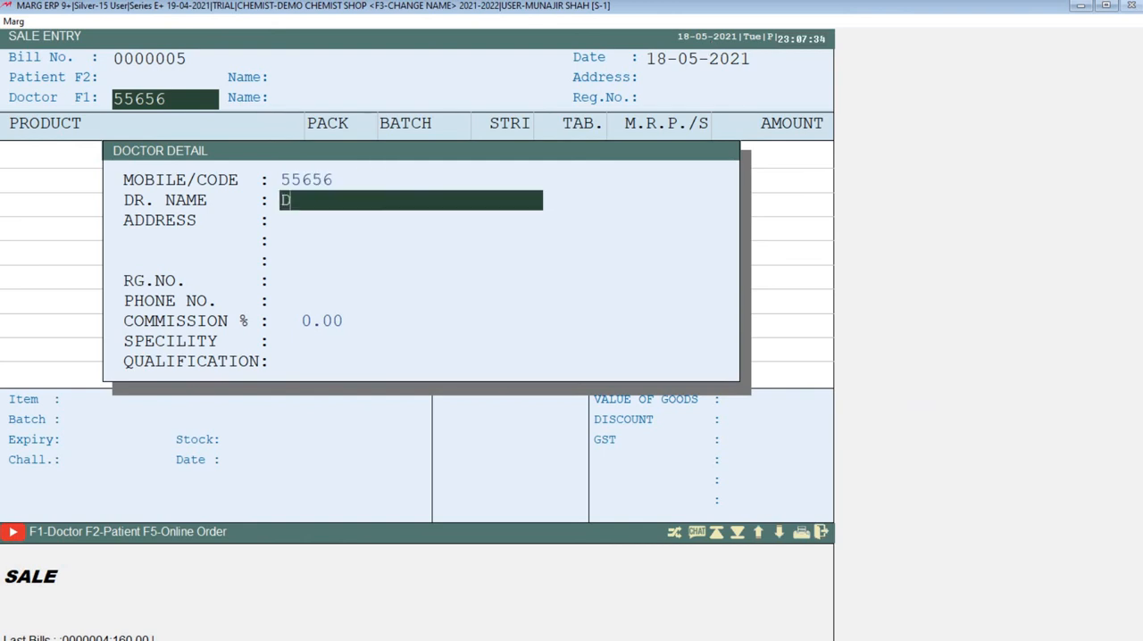
{"action": "type", "text": "R.RANJAN"}
{"action": "key", "text": "Return"}
{"action": "key", "text": "Return"}
{"action": "key", "text": "Return"}
{"action": "key", "text": "Return"}
{"action": "key", "text": "Return"}
{"action": "key", "text": "Return"}
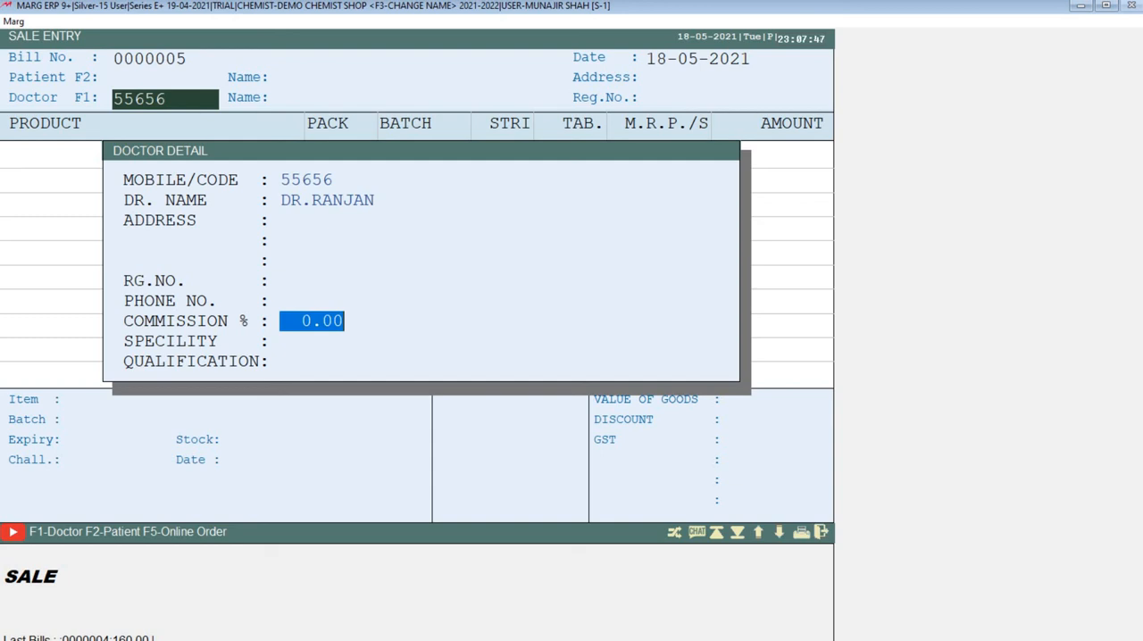
{"action": "type", "text": "5  ."}
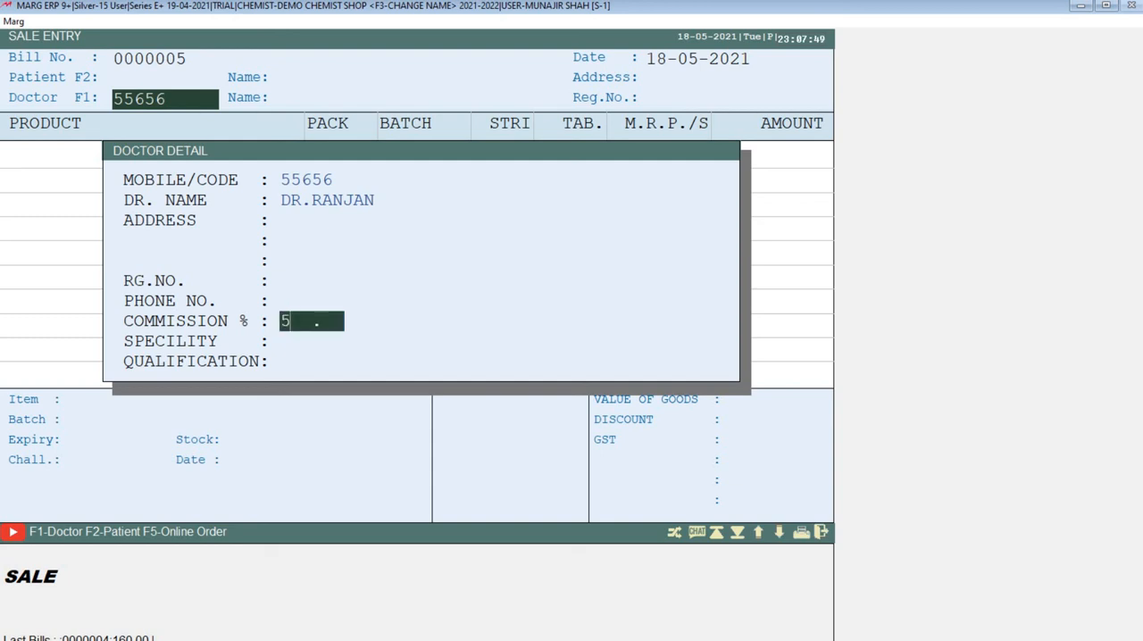
{"action": "key", "text": "Return"}
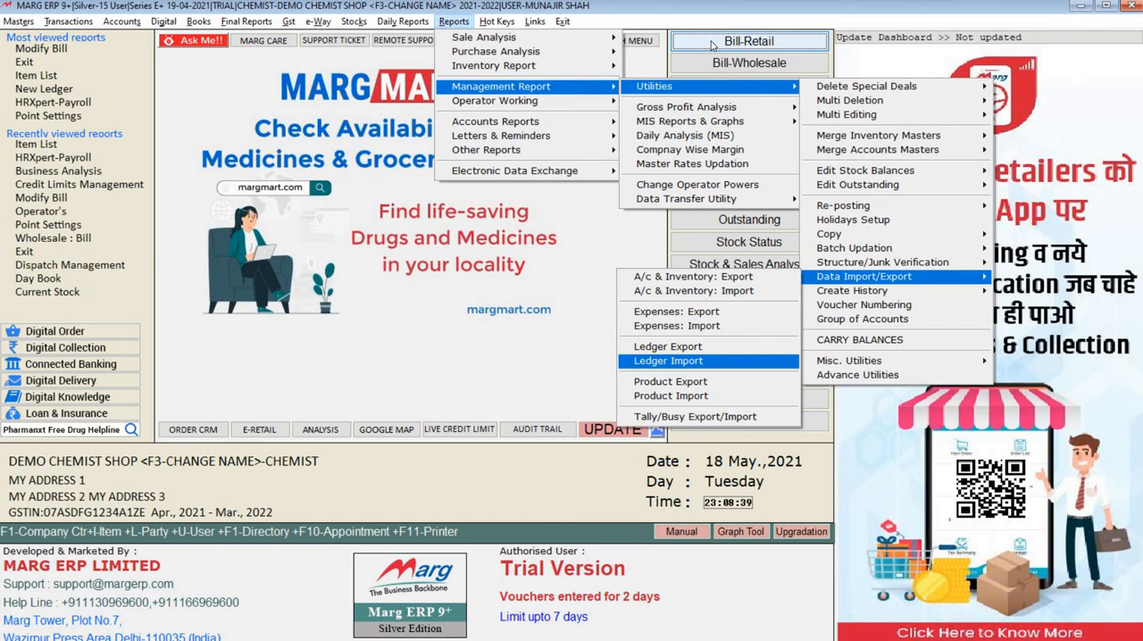
- Look through the Data Import/Export utilities for ledgers, products and Tally/Busy, and leave the Control Room after viewing its API integration entry
{"action": "key", "text": "Down"}
{"action": "key", "text": "Down"}
{"action": "key", "text": "Down"}
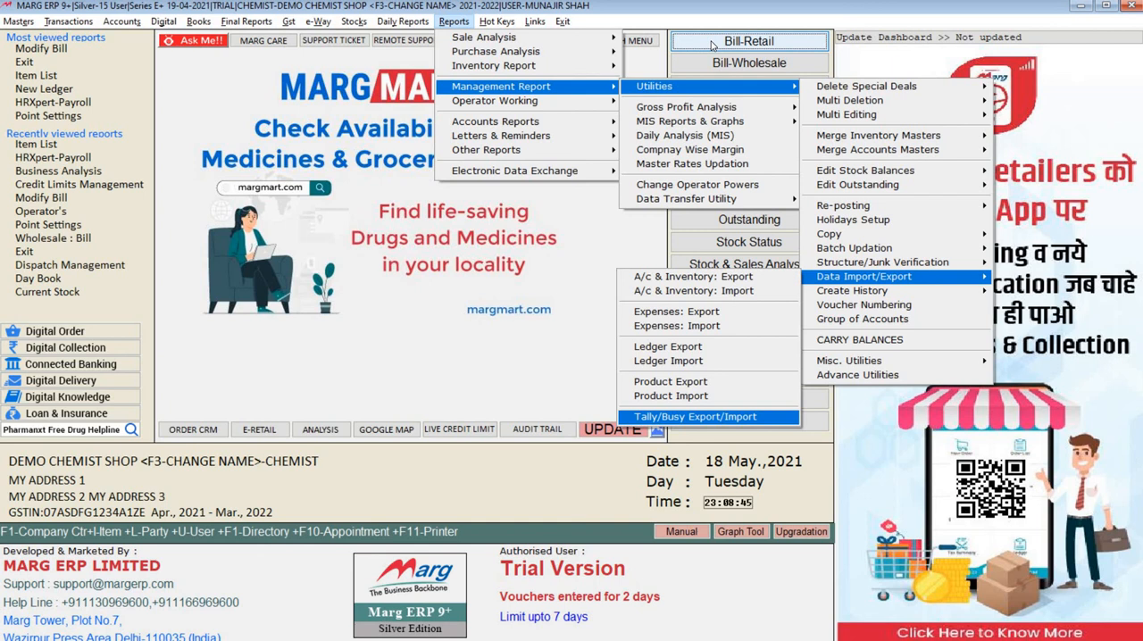
{"action": "key", "text": "Escape"}
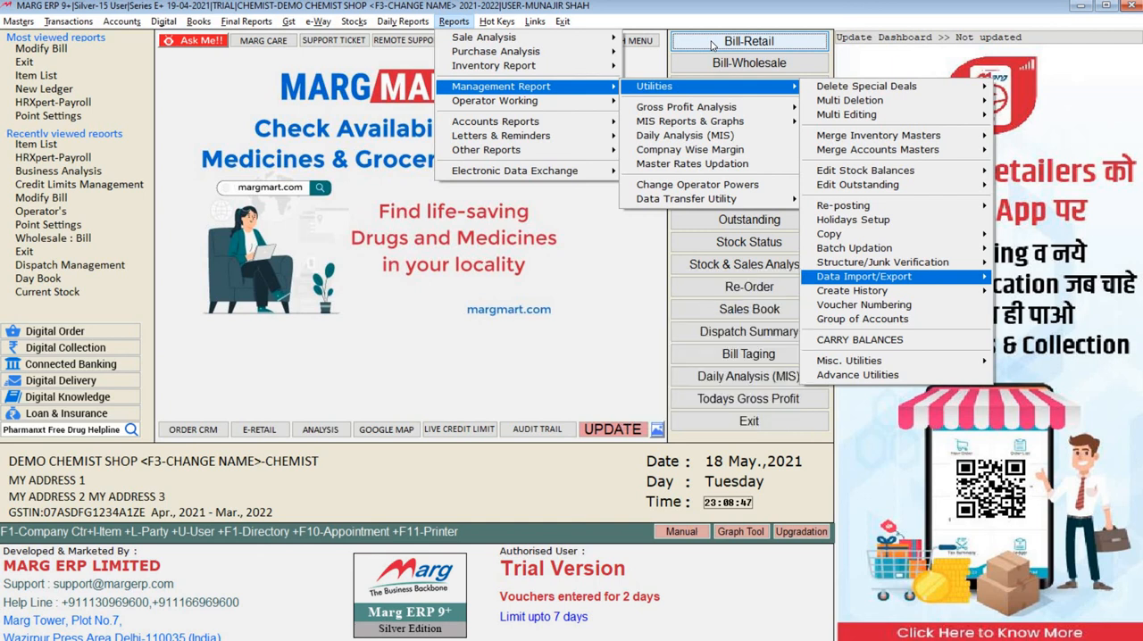
{"action": "key", "text": "Up"}
{"action": "key", "text": "Up"}
{"action": "key", "text": "Down"}
{"action": "key", "text": "Down"}
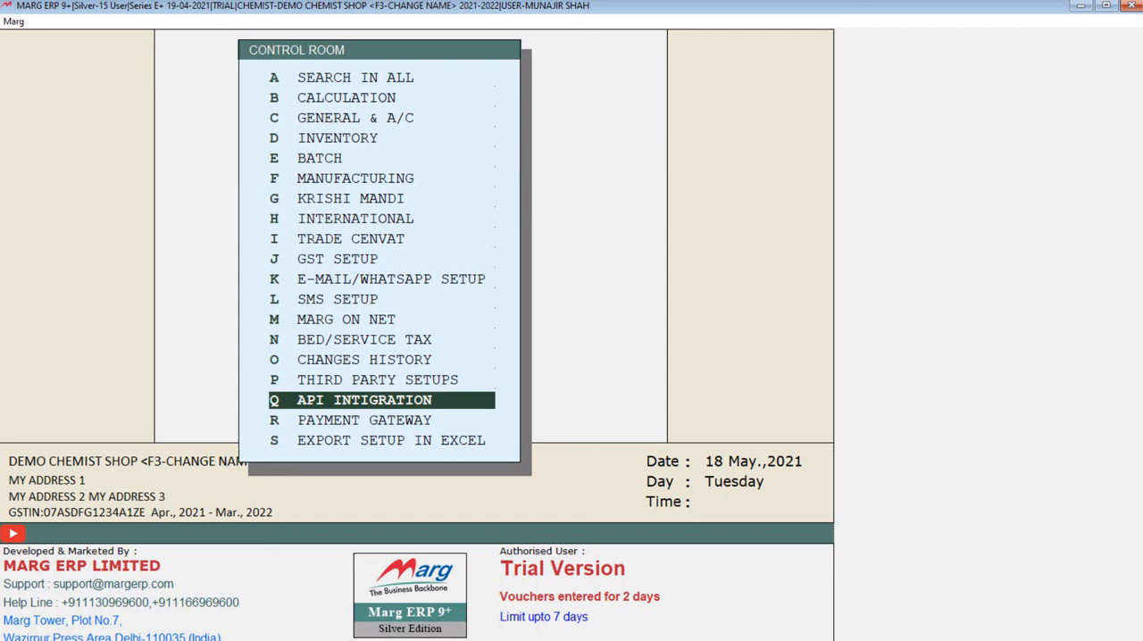
{"action": "key", "text": "Escape"}
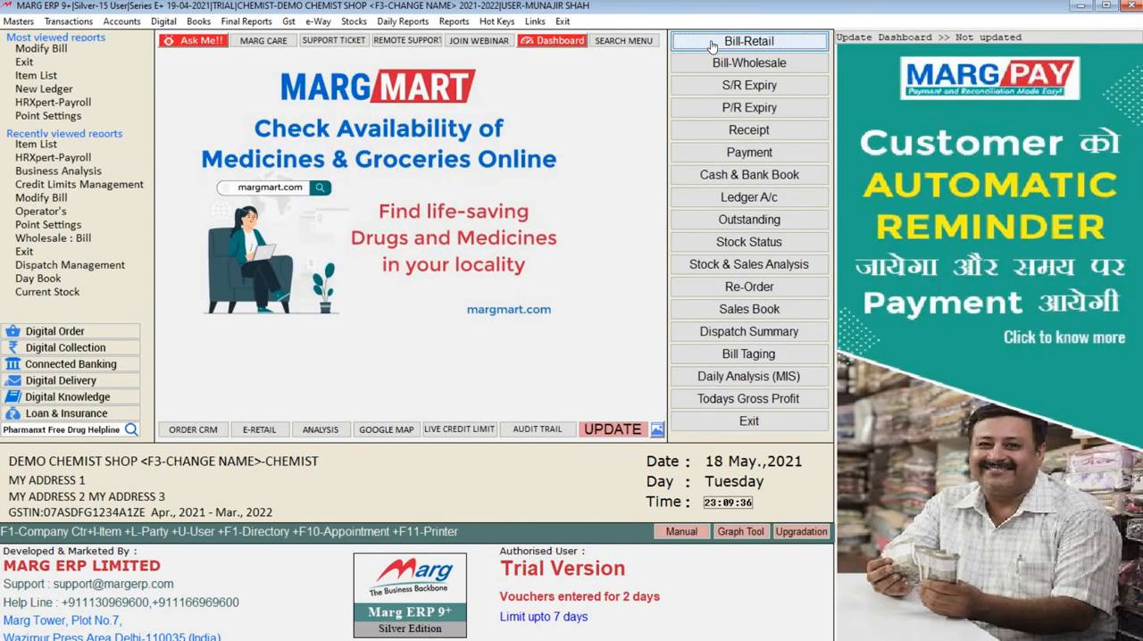